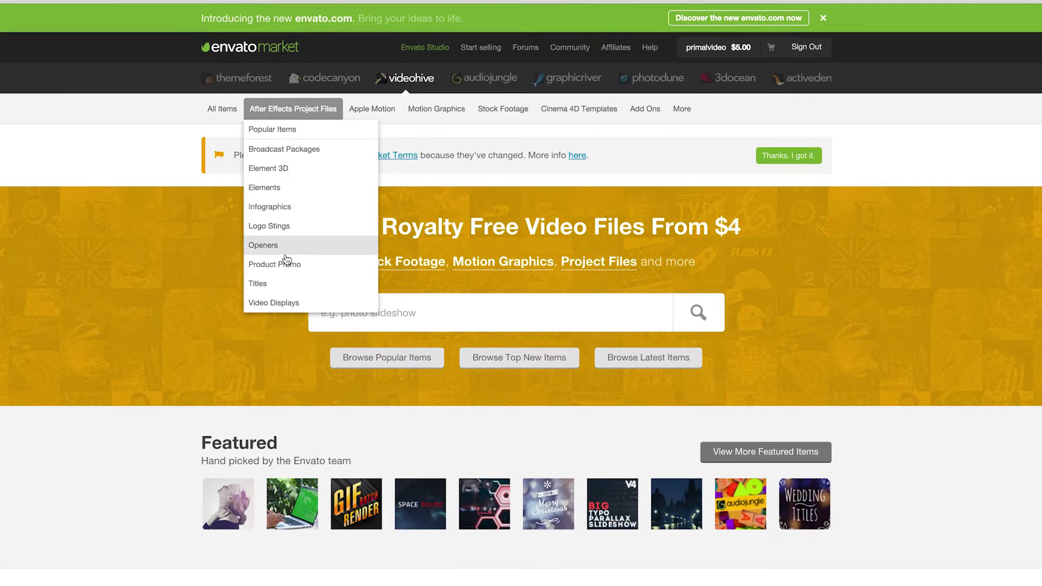
Open the Titles category of After Effects project files on VideoHive and browse the available title templates
{"action": "left_click", "coordinate": [263, 284]}
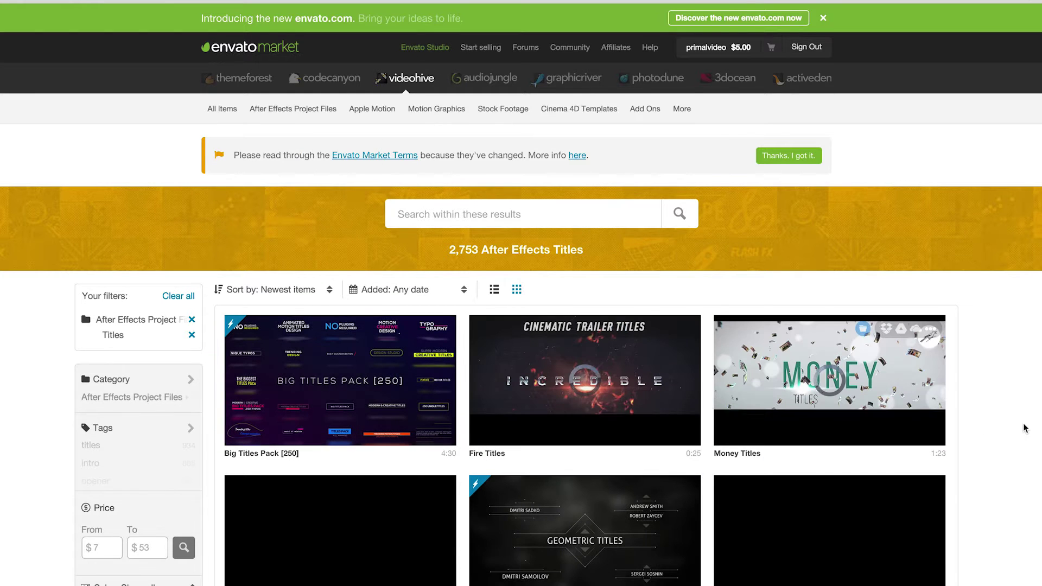
{"action": "scroll", "coordinate": [1024, 428], "scroll_direction": "down", "scroll_amount": 3}
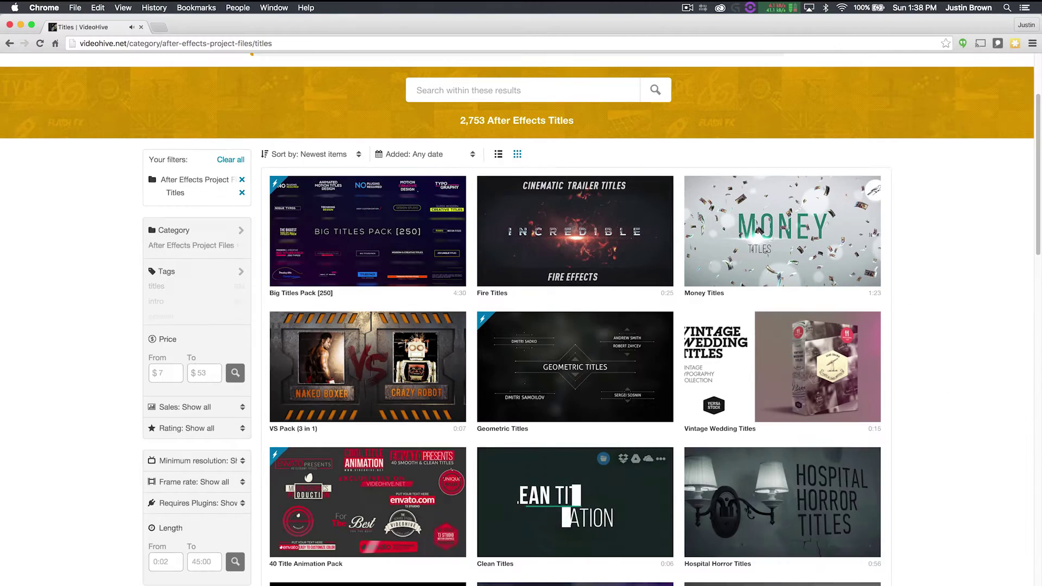
{"action": "scroll", "coordinate": [585, 272], "scroll_direction": "down", "scroll_amount": 5}
{"action": "scroll", "coordinate": [640, 539], "scroll_direction": "down", "scroll_amount": 5}
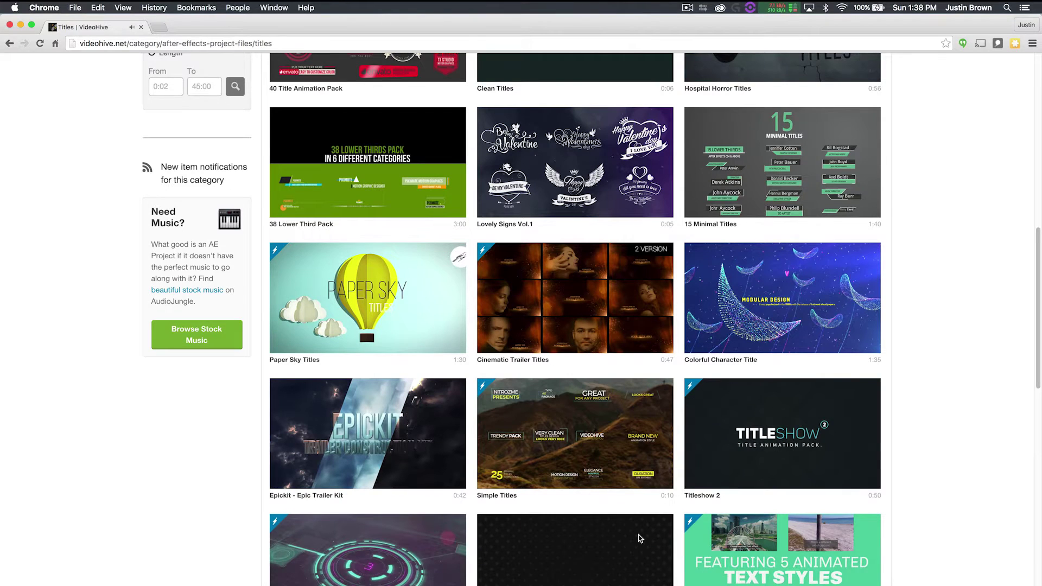
{"action": "mouse_move", "coordinate": [624, 461]}
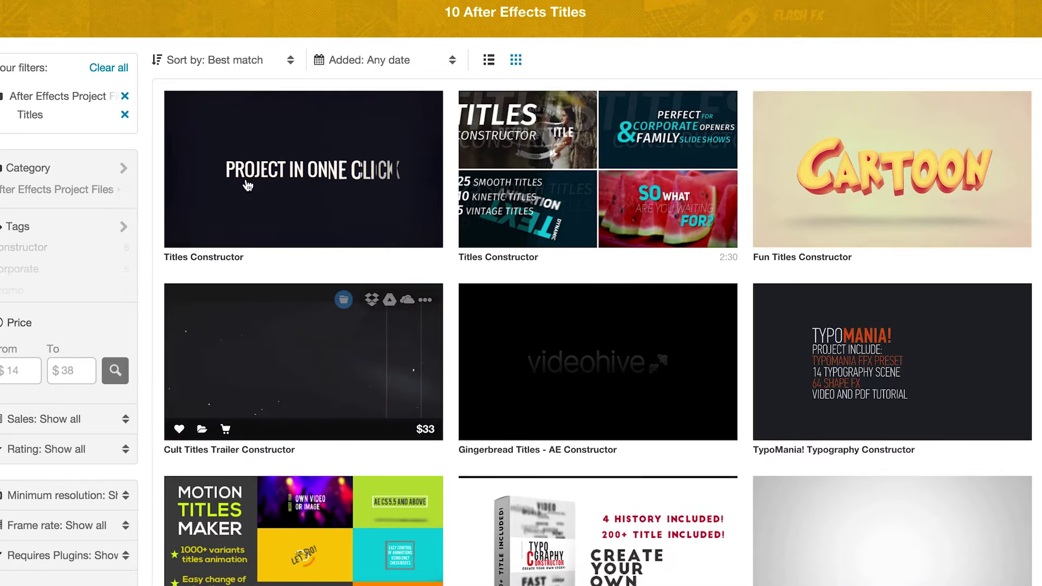
Open the first Titles Constructor template in the results and review its item details page
{"action": "left_click", "coordinate": [339, 179]}
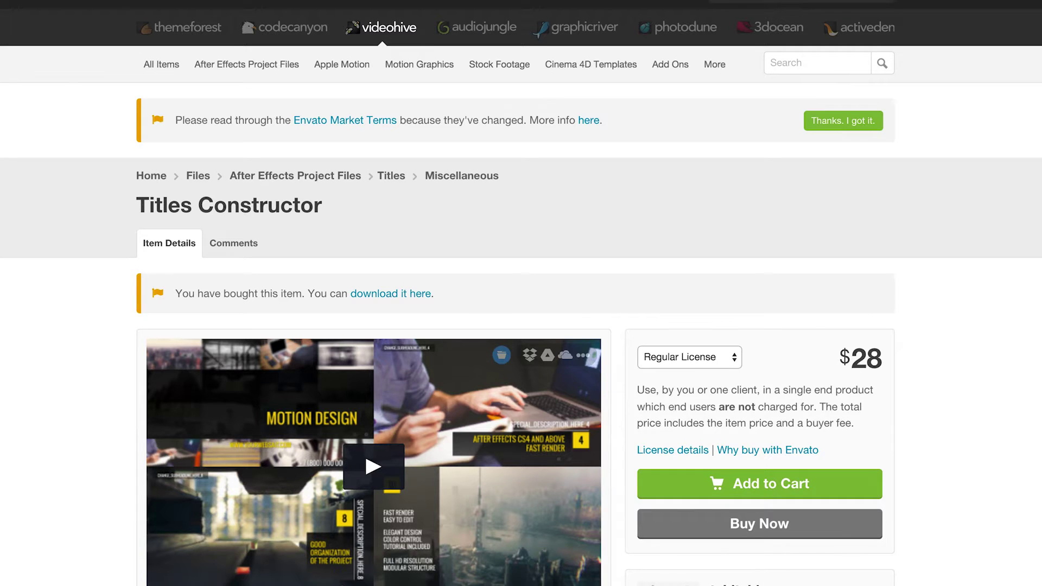
{"action": "scroll", "coordinate": [106, 516], "scroll_direction": "down", "scroll_amount": 7}
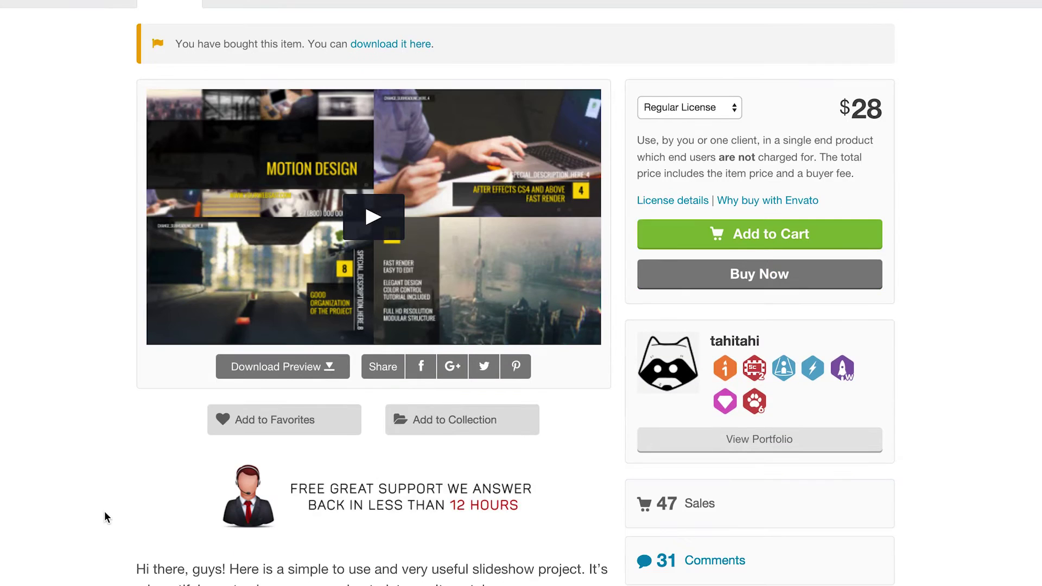
{"action": "scroll", "coordinate": [1010, 364], "scroll_direction": "up", "scroll_amount": 1}
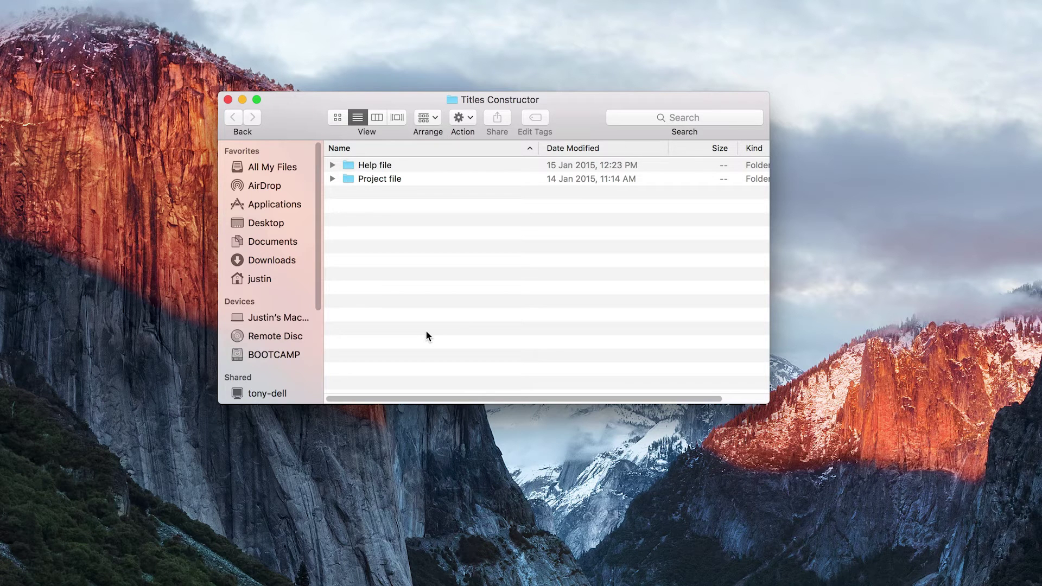
In the downloaded Titles Constructor folder, expand the Help file folder and open HELP.pdf
{"action": "left_click", "coordinate": [343, 163]}
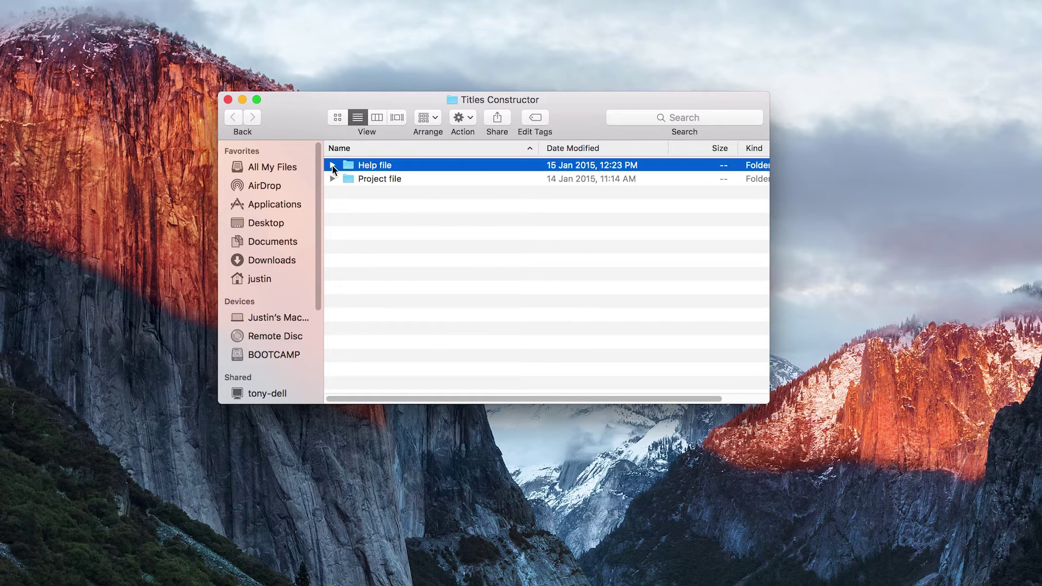
{"action": "left_click", "coordinate": [343, 178]}
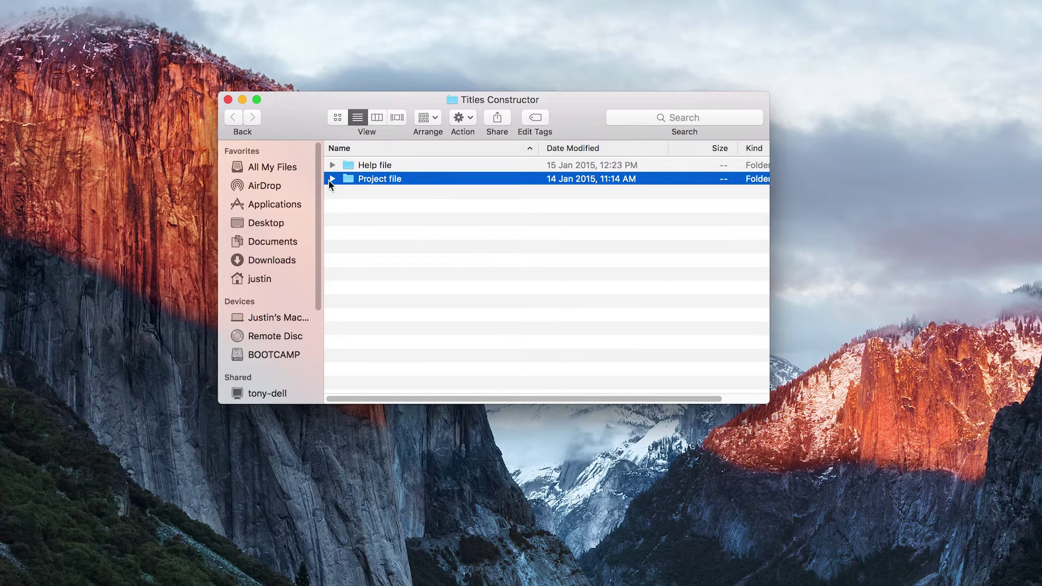
{"action": "left_click", "coordinate": [332, 165]}
{"action": "left_click", "coordinate": [364, 178]}
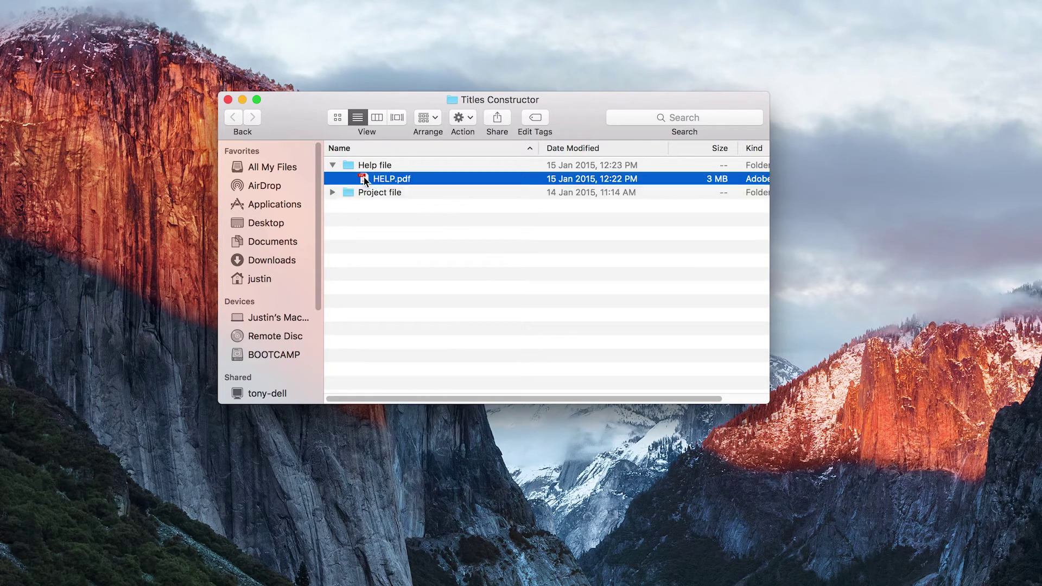
{"action": "double_click", "coordinate": [363, 178]}
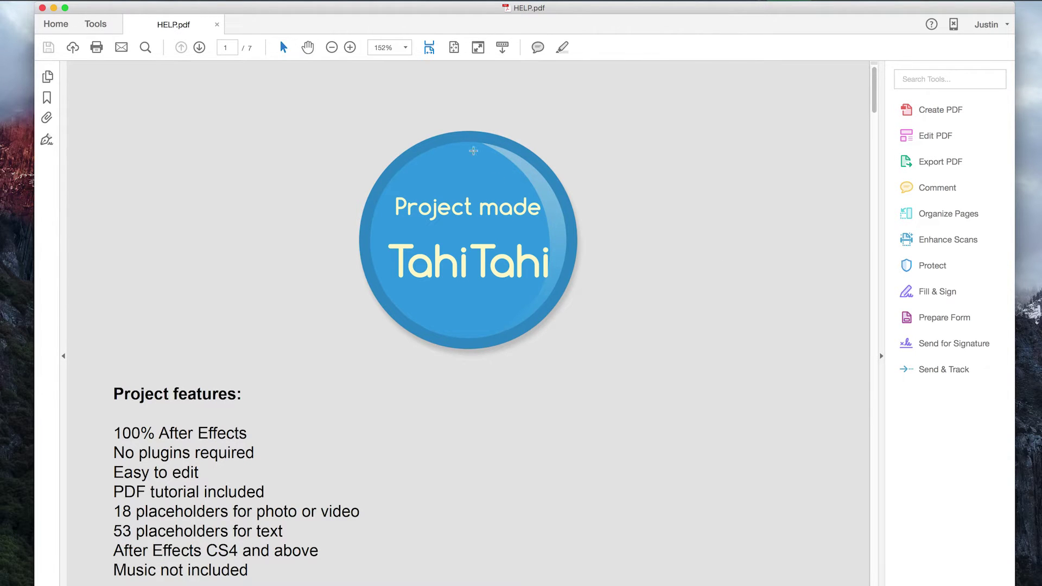
Reduce the PDF zoom to 50% and read through the instructions for editing text, images, logo and color
{"action": "left_click", "coordinate": [332, 48]}
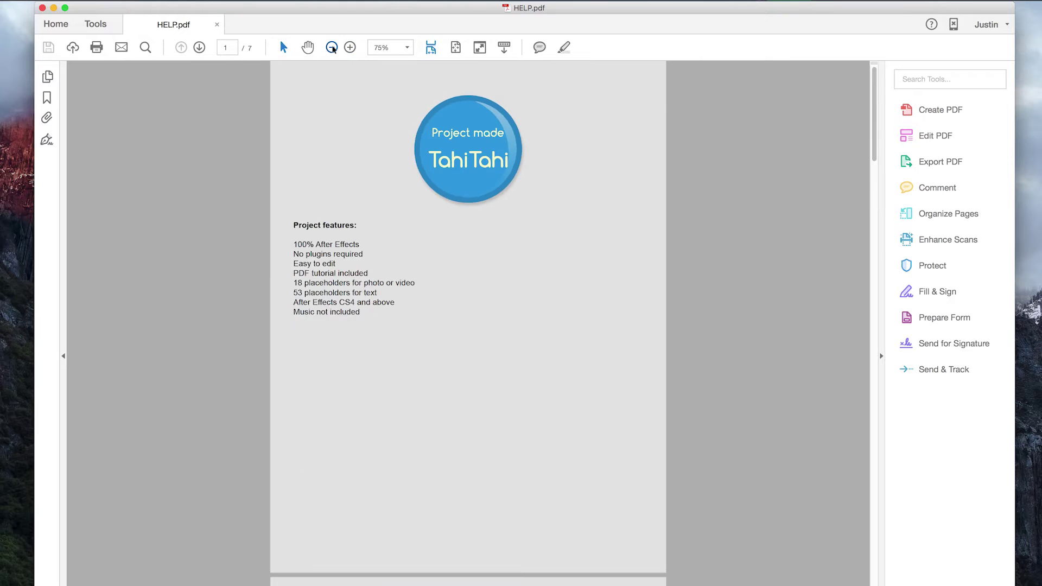
{"action": "left_click", "coordinate": [331, 48]}
{"action": "scroll", "coordinate": [769, 367], "scroll_direction": "down", "scroll_amount": 4}
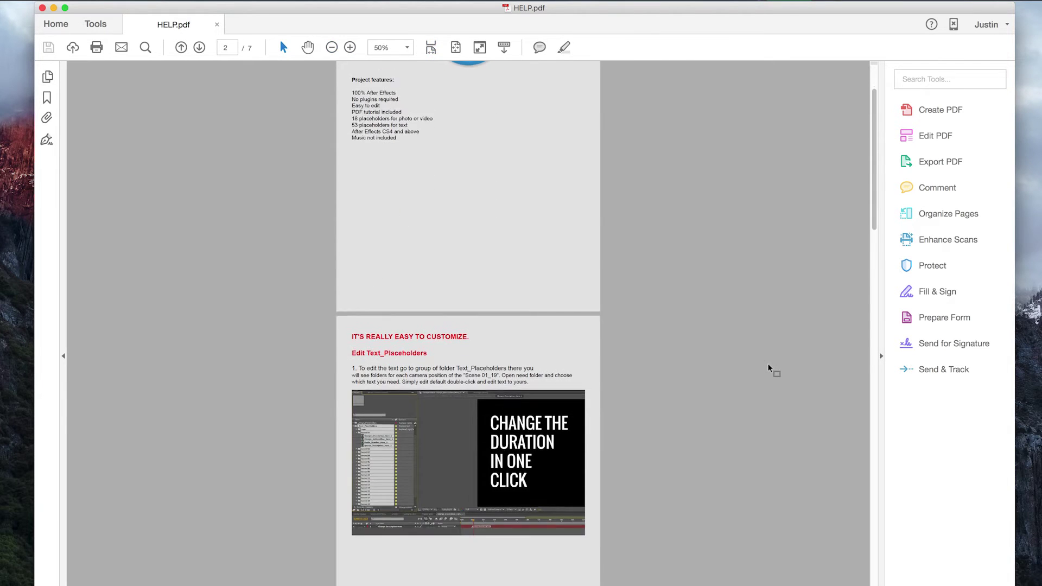
{"action": "scroll", "coordinate": [769, 369], "scroll_direction": "down", "scroll_amount": 2}
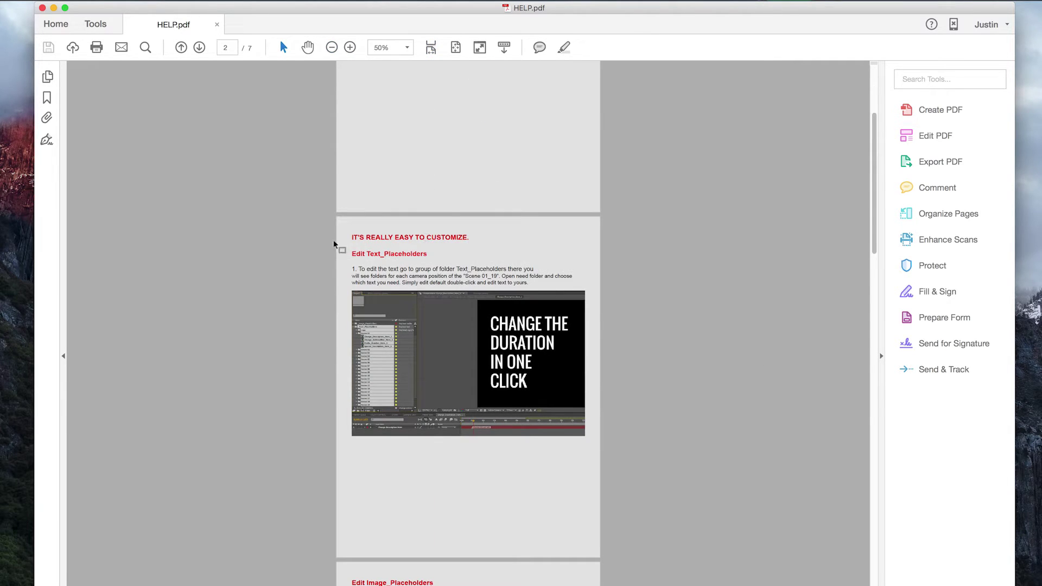
{"action": "scroll", "coordinate": [600, 446], "scroll_direction": "down", "scroll_amount": 12}
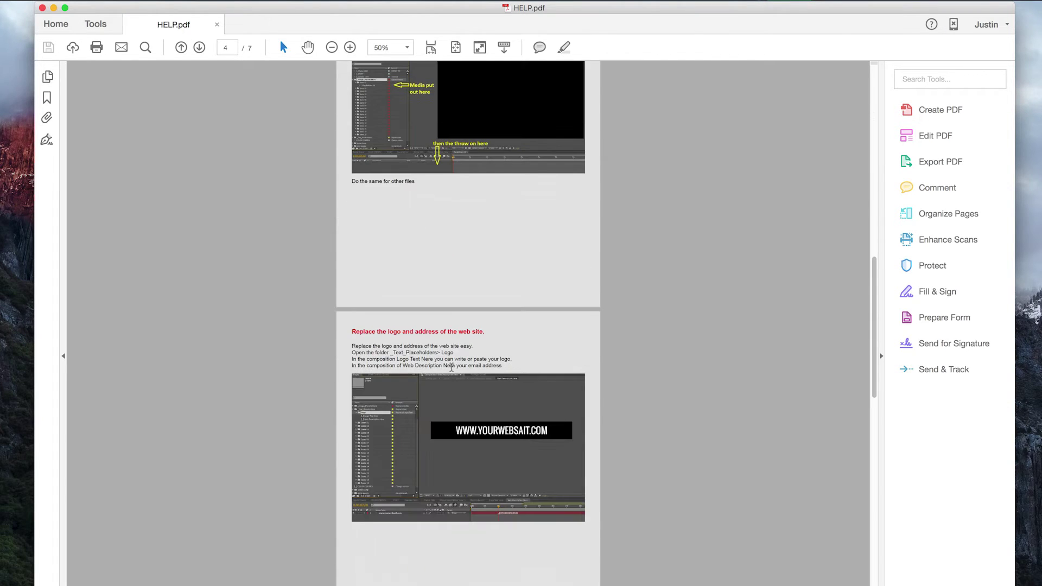
{"action": "scroll", "coordinate": [670, 449], "scroll_direction": "down", "scroll_amount": 10}
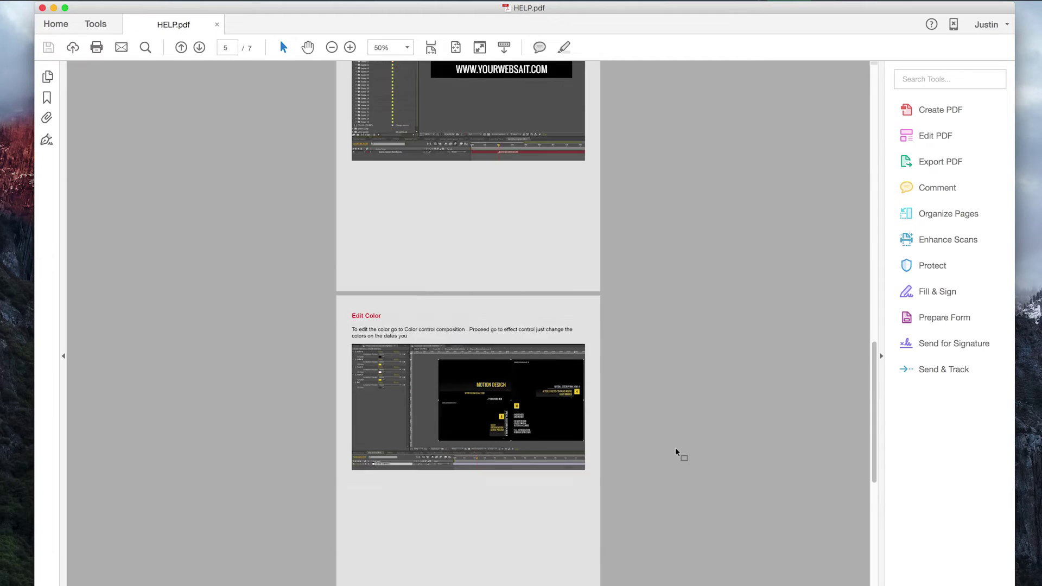
{"action": "scroll", "coordinate": [676, 453], "scroll_direction": "down", "scroll_amount": 3}
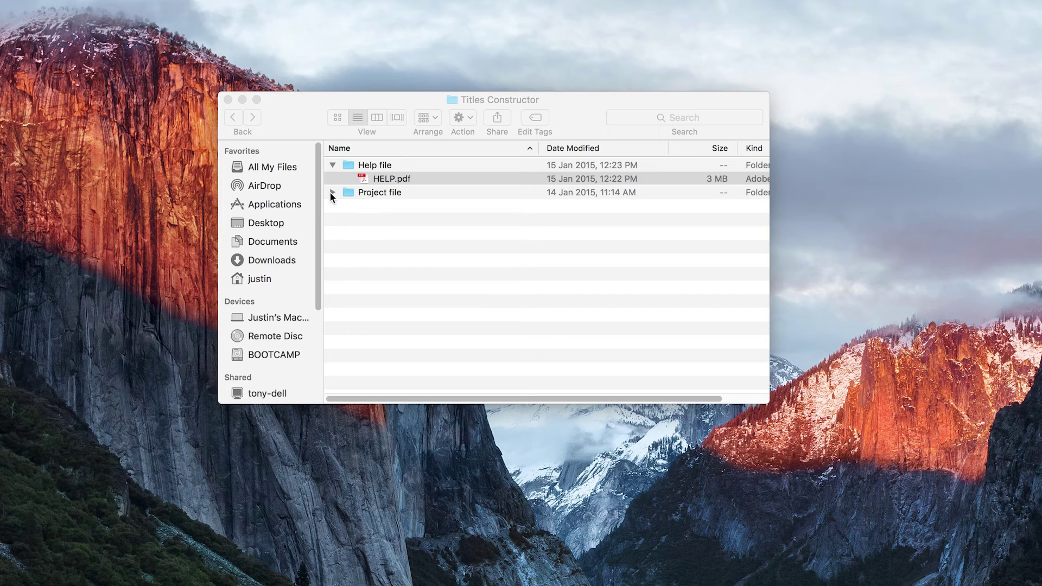
Expand the Project file folder, open Titles Constructor.aep in After Effects and accept the project version conversion
{"action": "left_click", "coordinate": [331, 192]}
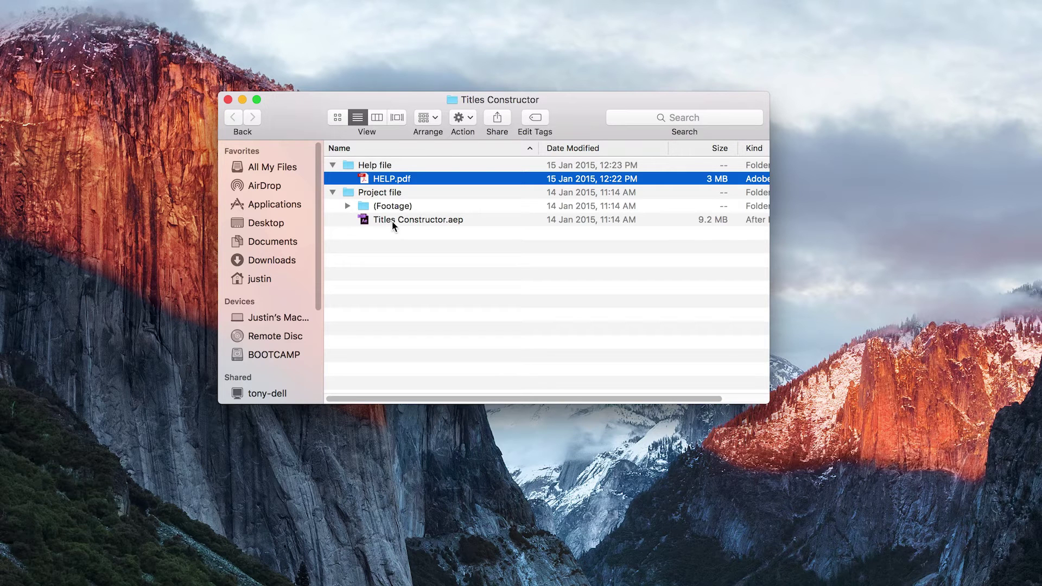
{"action": "left_click", "coordinate": [414, 221]}
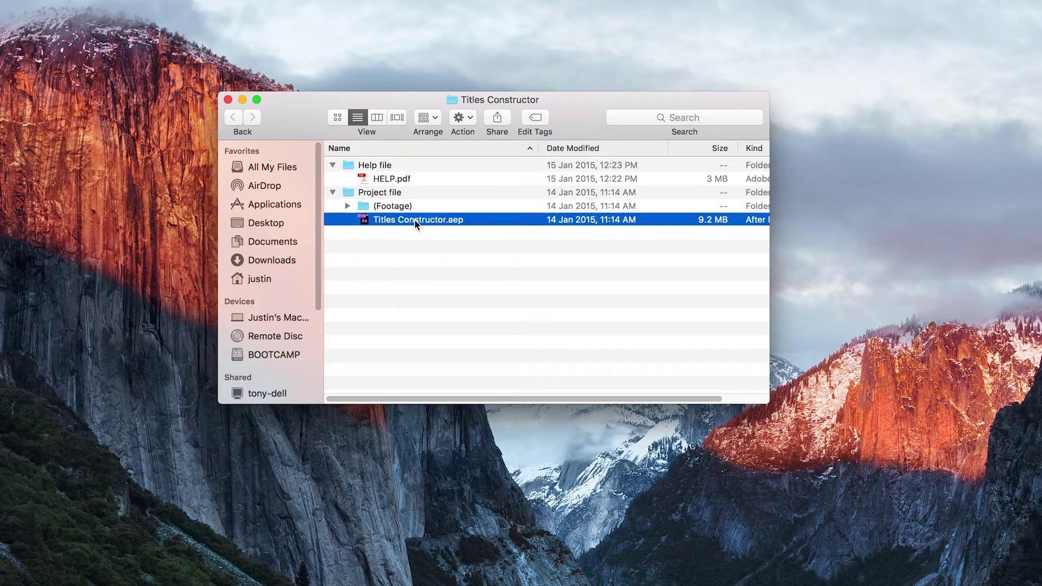
{"action": "double_click", "coordinate": [415, 220]}
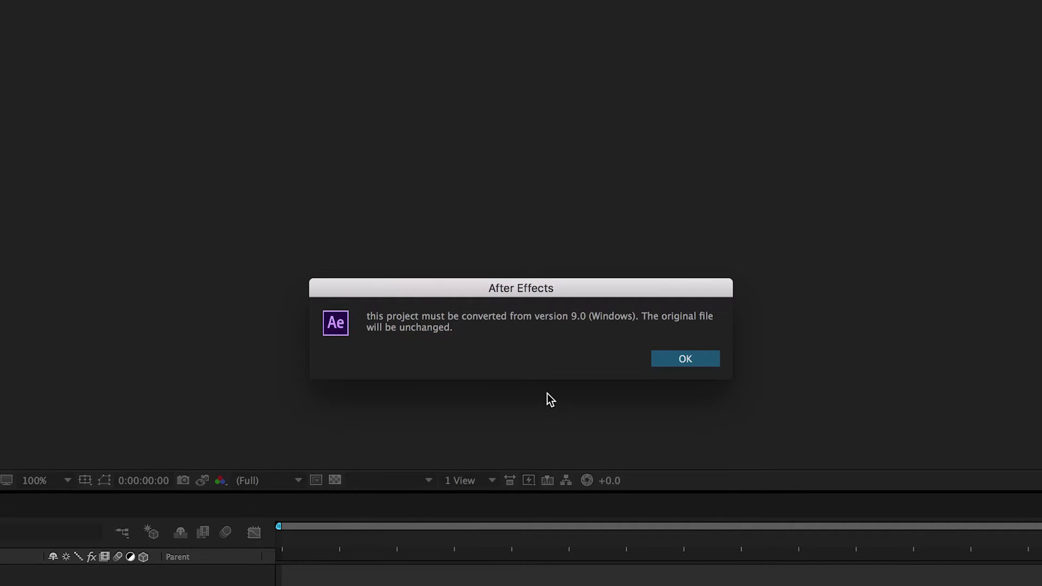
{"action": "left_click", "coordinate": [659, 357]}
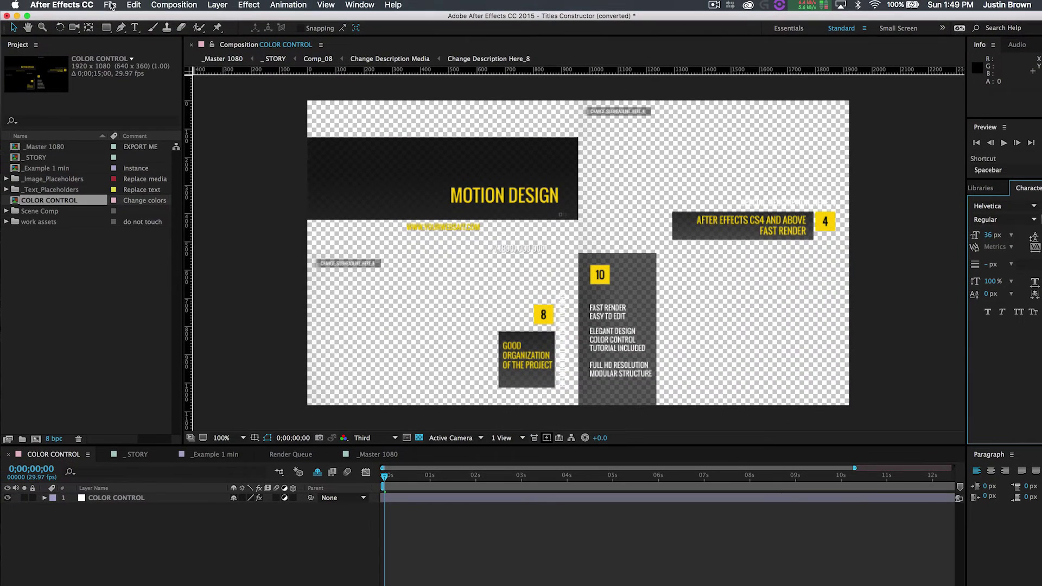
Save the project to the Desktop as Titles Constructor (converted).aep in Adobe After Effects Project format
{"action": "left_click", "coordinate": [90, 0]}
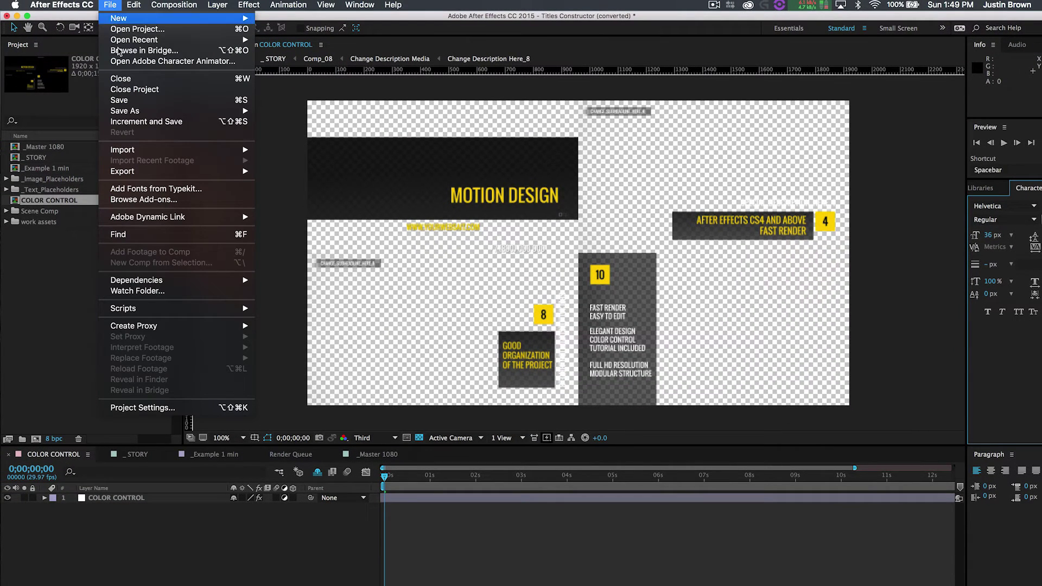
{"action": "mouse_move", "coordinate": [129, 111]}
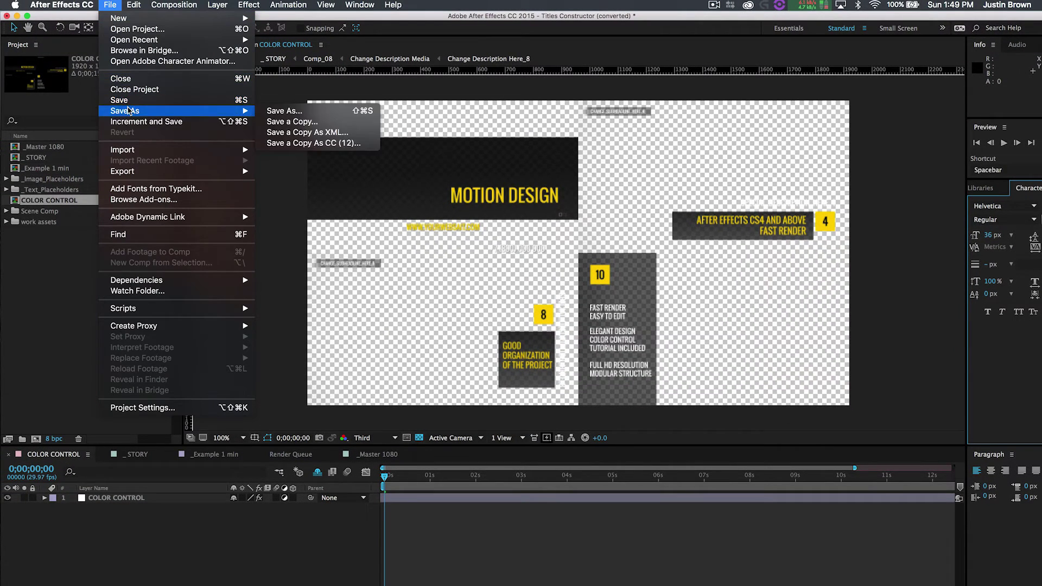
{"action": "left_click", "coordinate": [295, 113]}
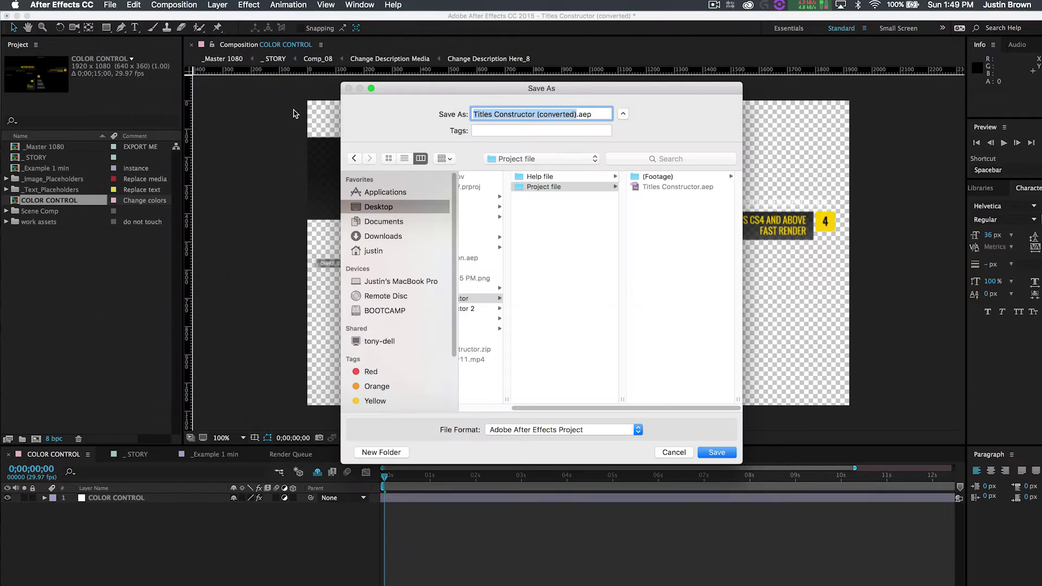
{"action": "left_click", "coordinate": [371, 208]}
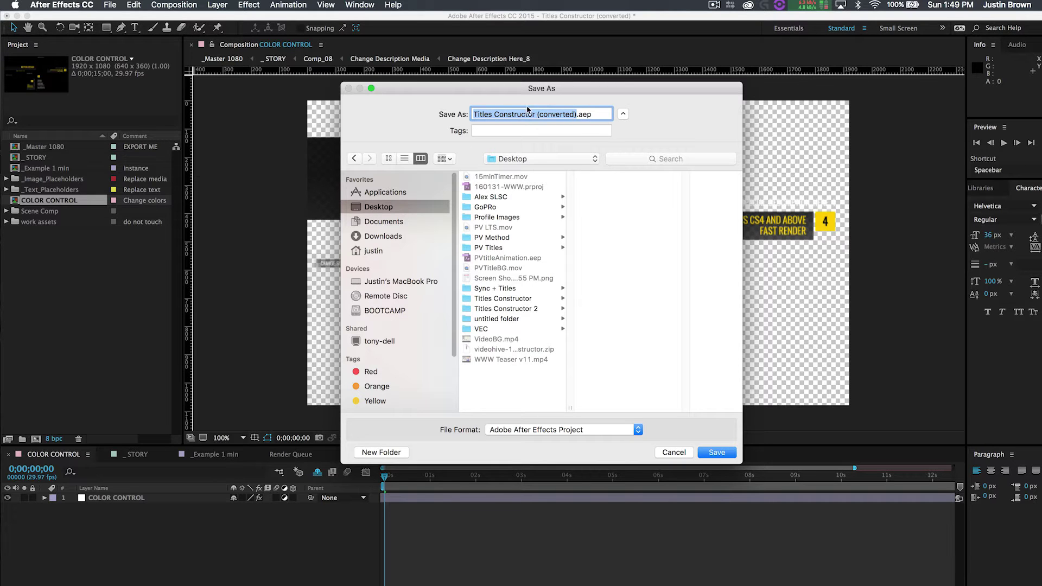
{"action": "left_click", "coordinate": [713, 453]}
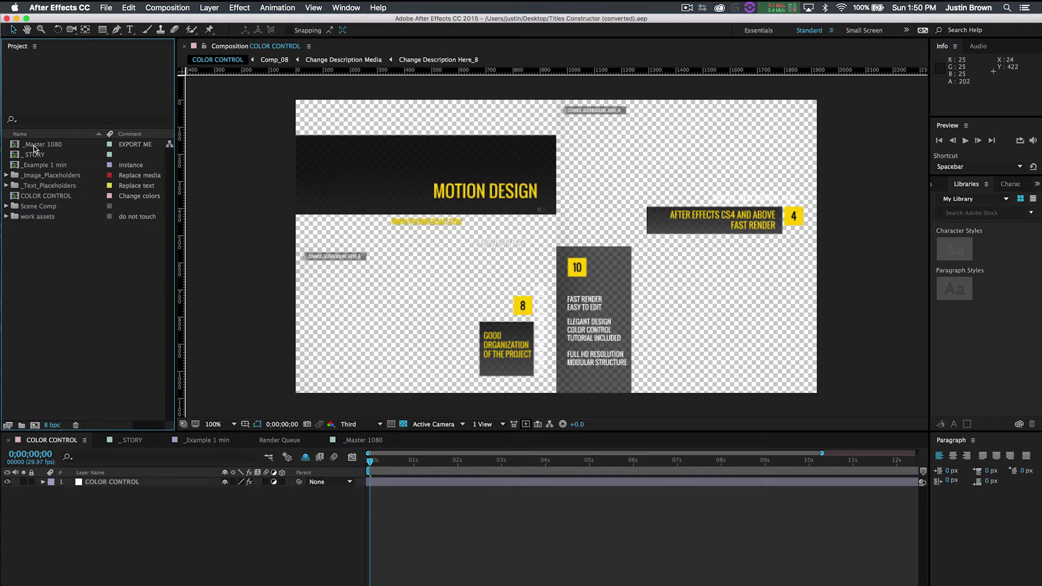
Open the _Master 1080 composition and scrub through its timeline to preview the title scenes
{"action": "left_click", "coordinate": [21, 109]}
{"action": "double_click", "coordinate": [15, 145]}
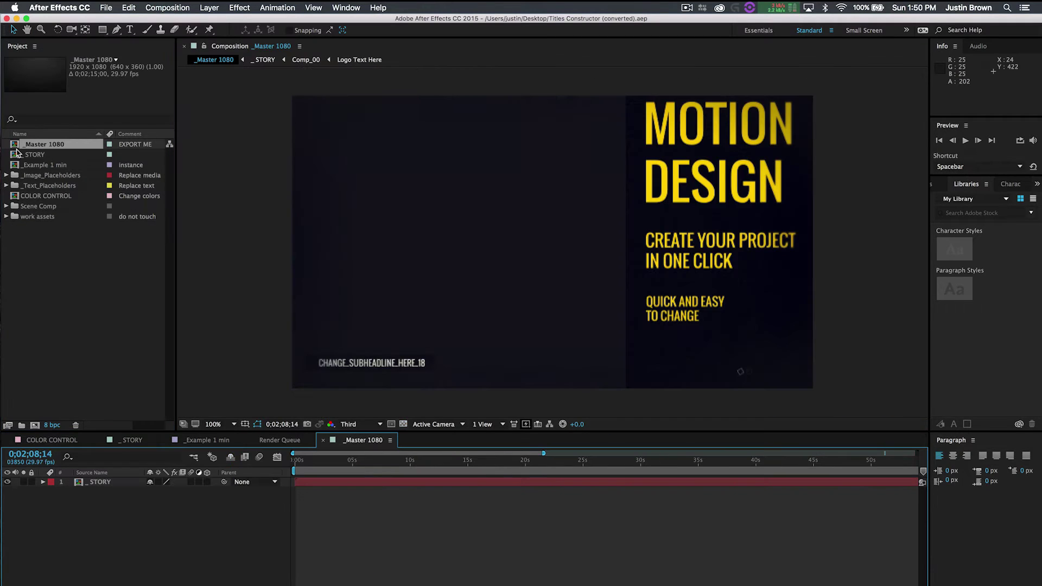
{"action": "left_click_drag", "start_coordinate": [296, 461], "coordinate": [588, 465]}
{"action": "left_click", "coordinate": [657, 465]}
{"action": "left_click", "coordinate": [744, 465]}
{"action": "left_click", "coordinate": [784, 465]}
{"action": "left_click", "coordinate": [817, 465]}
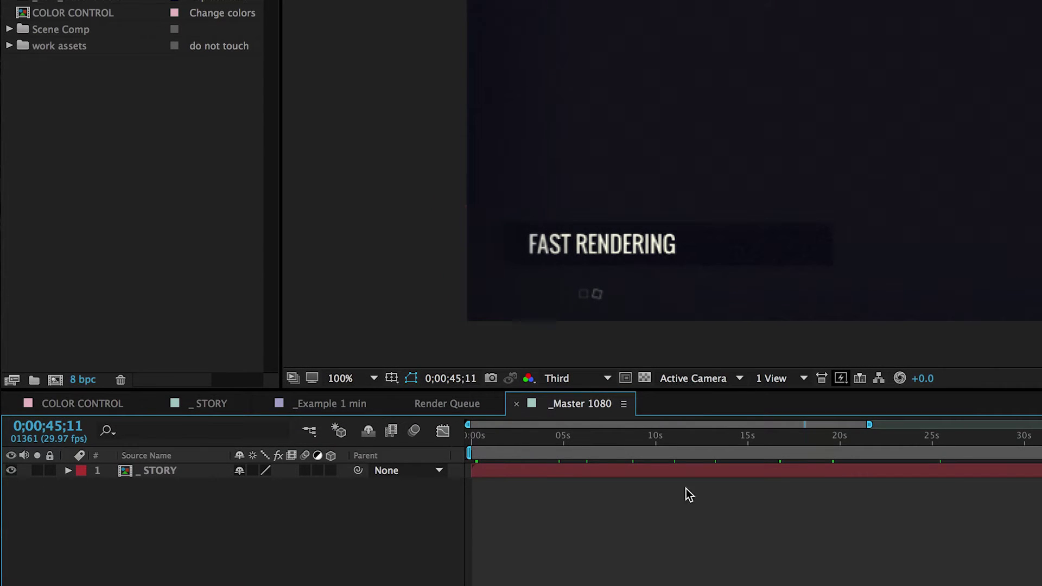
Open the nested _STORY composition and enlarge the timeline area to show all its scene layers
{"action": "left_click", "coordinate": [130, 478]}
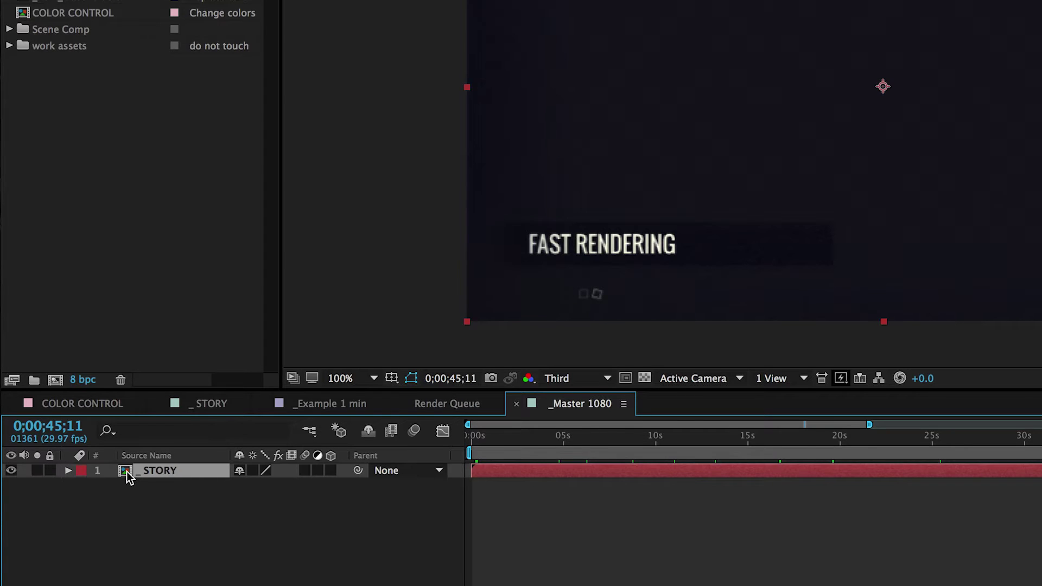
{"action": "double_click", "coordinate": [128, 477]}
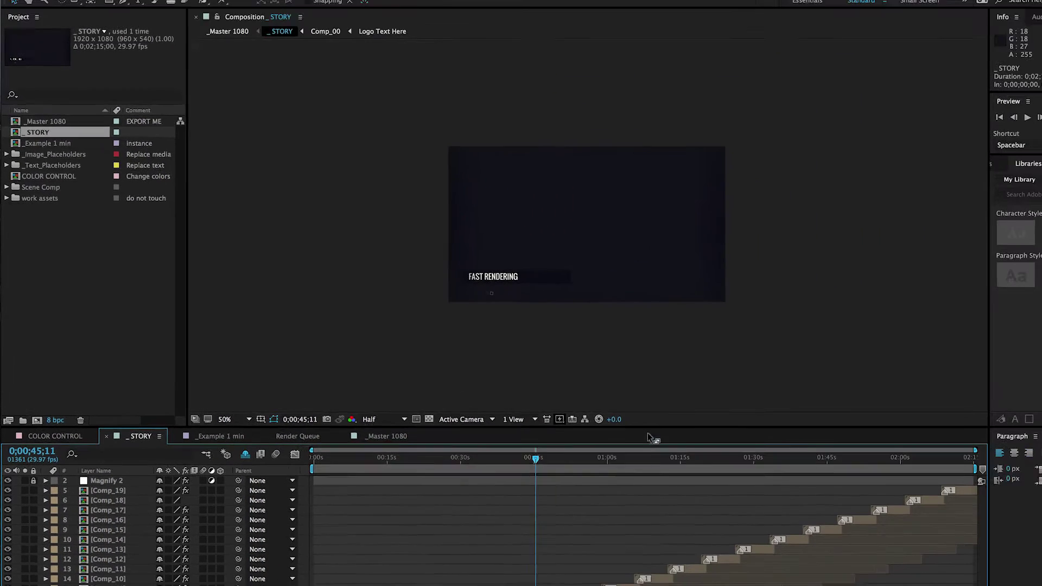
{"action": "left_click_drag", "start_coordinate": [613, 418], "coordinate": [613, 306]}
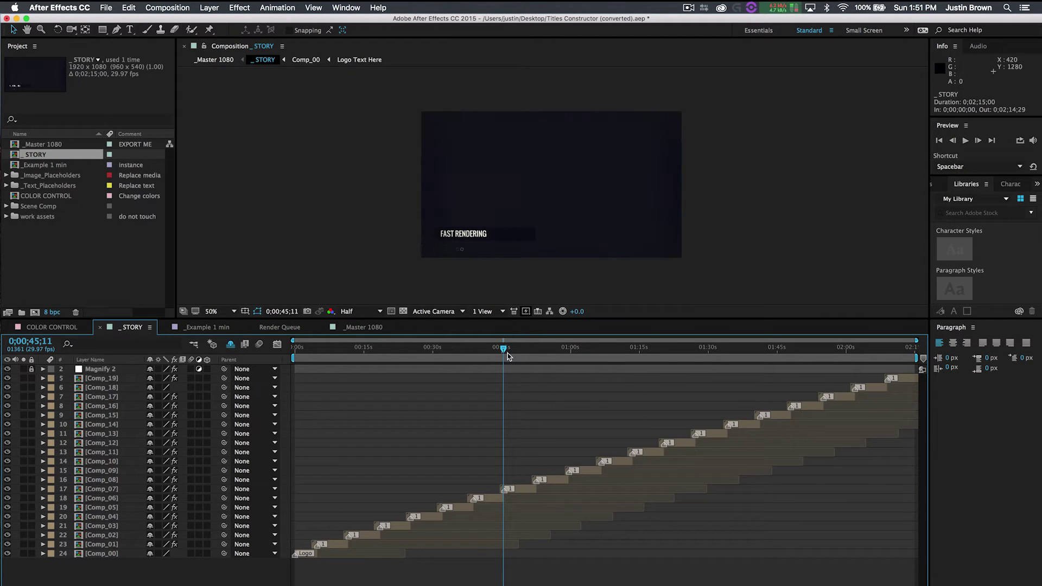
Preview the _STORY scenes around 47 seconds, then play the Comp_01 and Comp_02 scenes near 5 and 12 seconds
{"action": "left_click_drag", "start_coordinate": [505, 350], "coordinate": [512, 349]}
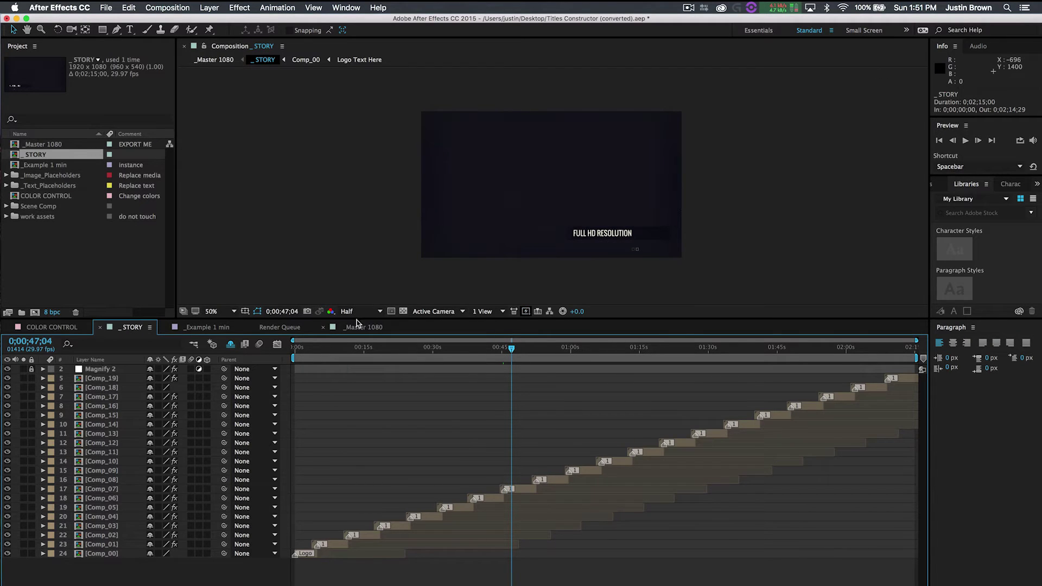
{"action": "left_click_drag", "start_coordinate": [308, 353], "coordinate": [320, 351]}
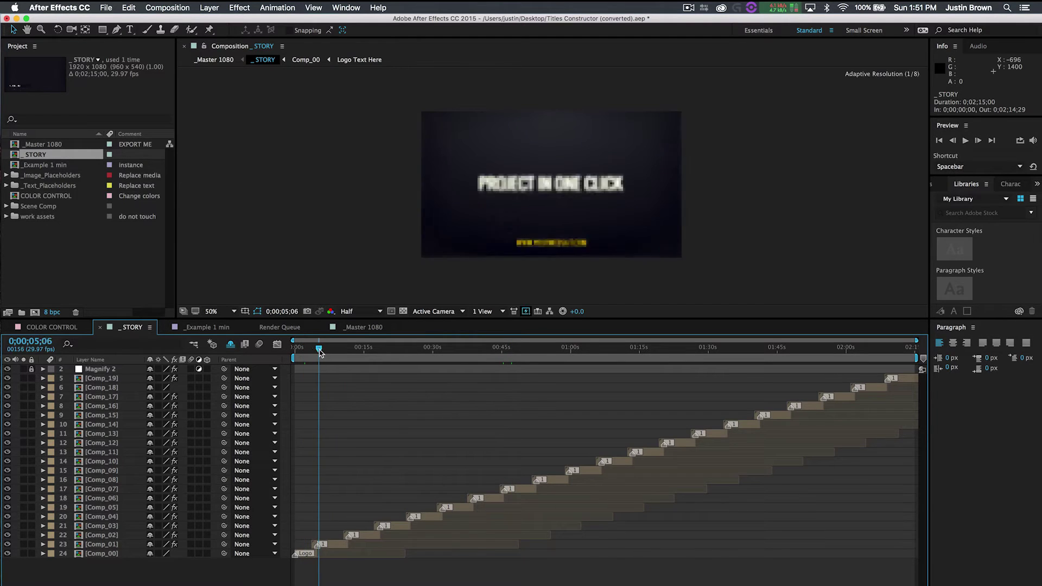
{"action": "key", "text": "space"}
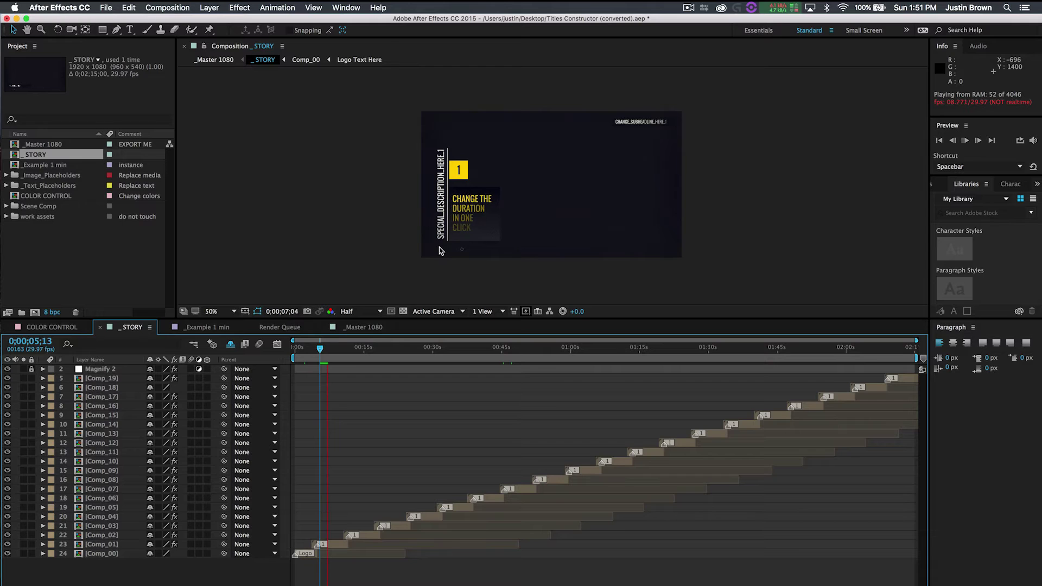
{"action": "left_click_drag", "start_coordinate": [344, 349], "coordinate": [351, 352]}
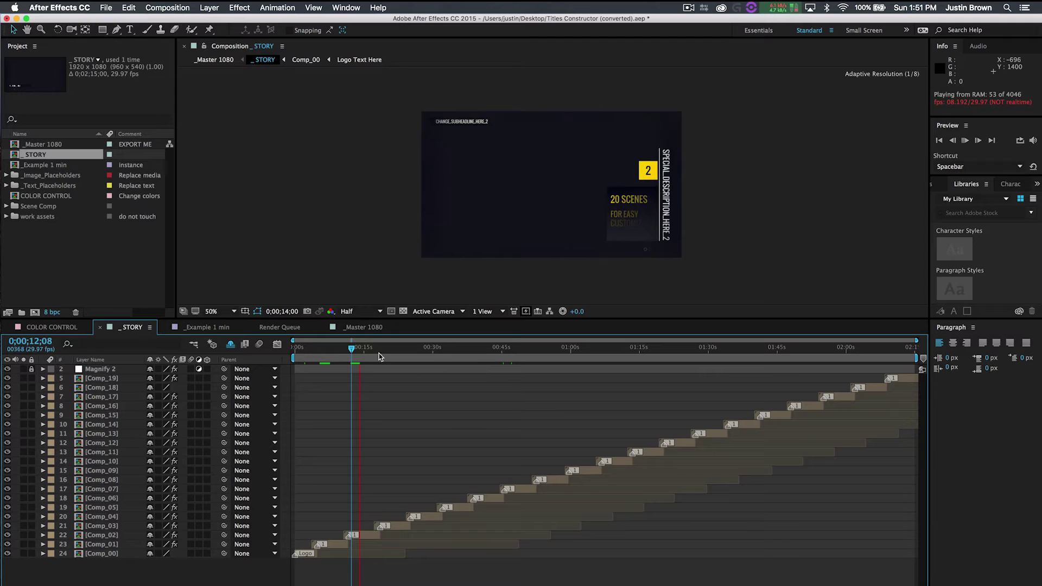
Preview the _STORY scenes through Comp_10 at about 1:08, and open the nested Comp_10 composition
{"action": "left_click", "coordinate": [436, 354]}
{"action": "left_click_drag", "start_coordinate": [465, 356], "coordinate": [600, 347]}
{"action": "key", "text": "space"}
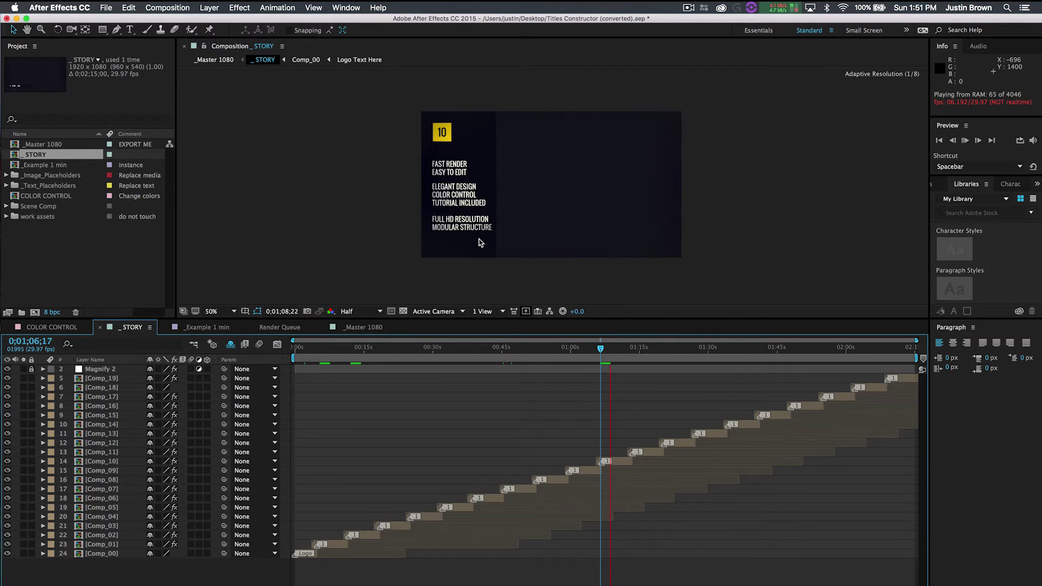
{"action": "left_click", "coordinate": [611, 461]}
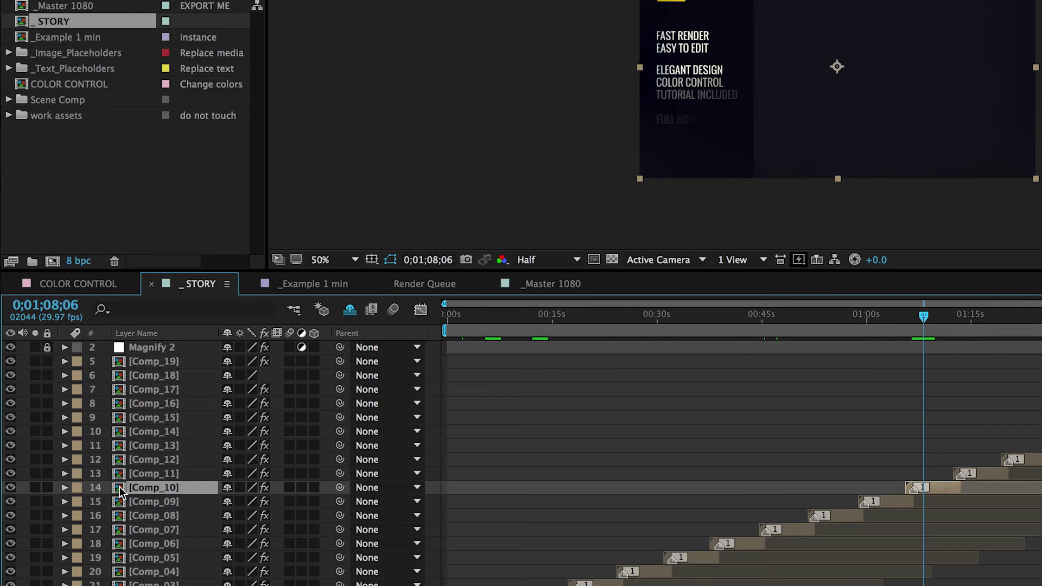
{"action": "double_click", "coordinate": [121, 491]}
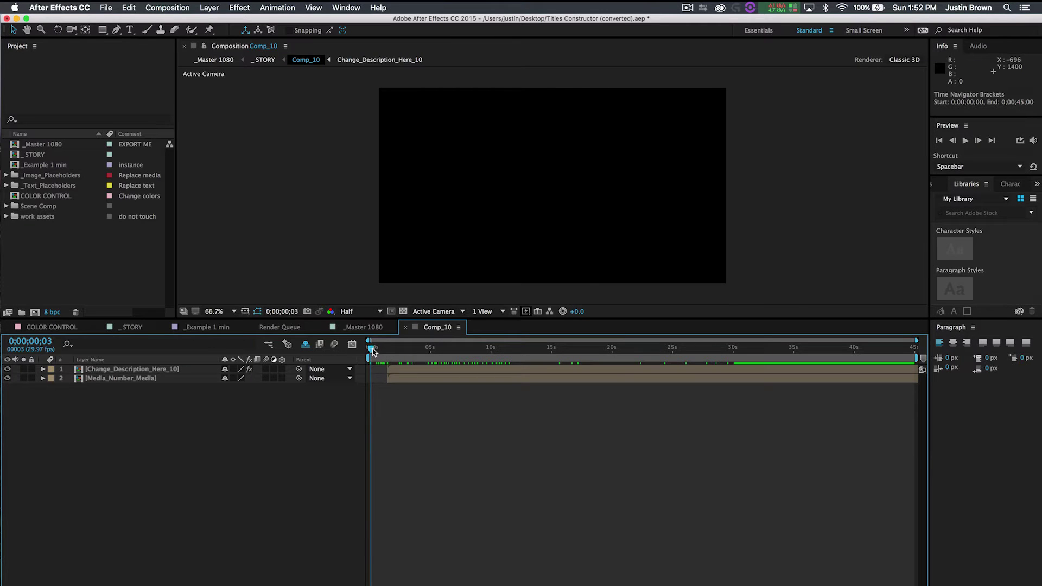
Show the transparency grid in Comp_10 and preview its title animation over roughly the first eight seconds
{"action": "left_click_drag", "start_coordinate": [372, 352], "coordinate": [375, 351]}
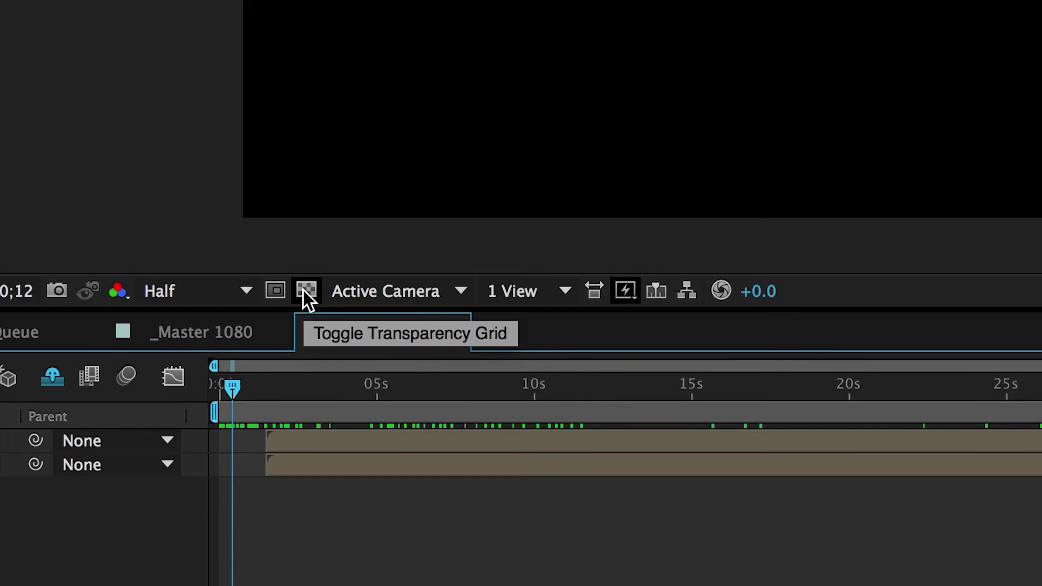
{"action": "left_click", "coordinate": [304, 291]}
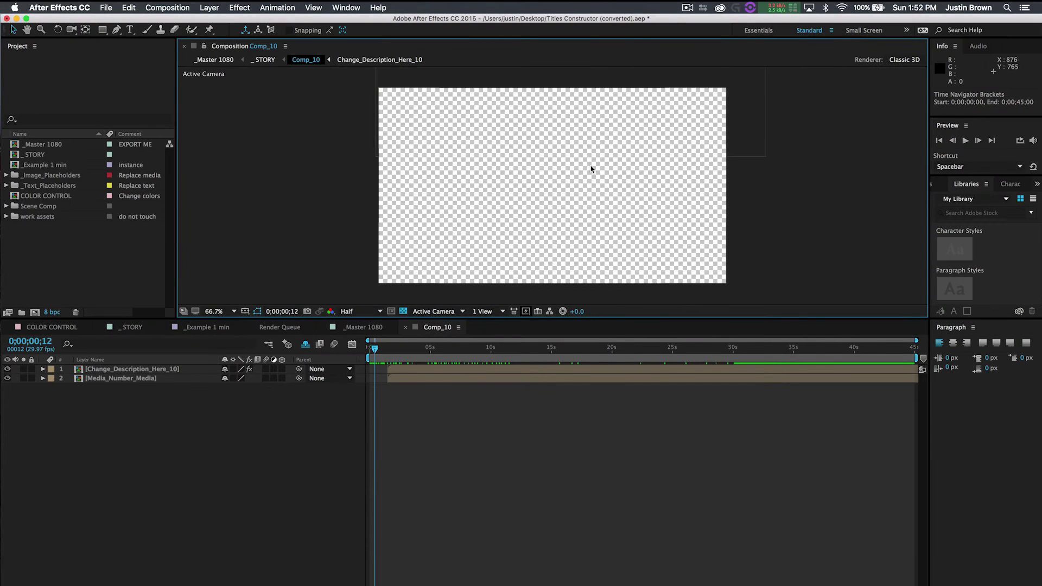
{"action": "left_click_drag", "start_coordinate": [375, 350], "coordinate": [408, 350]}
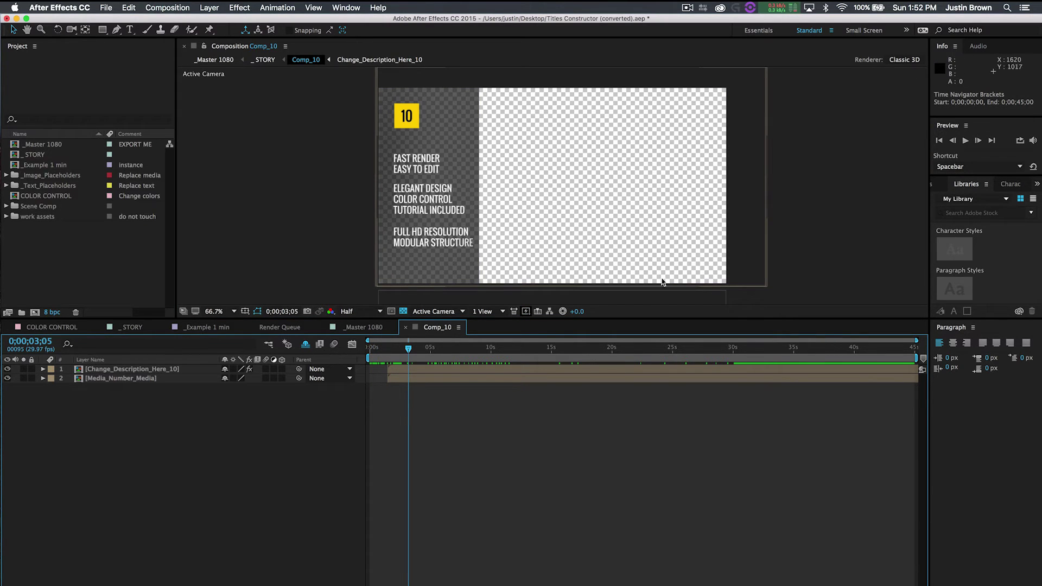
{"action": "left_click_drag", "start_coordinate": [410, 350], "coordinate": [385, 348]}
{"action": "key", "text": "space"}
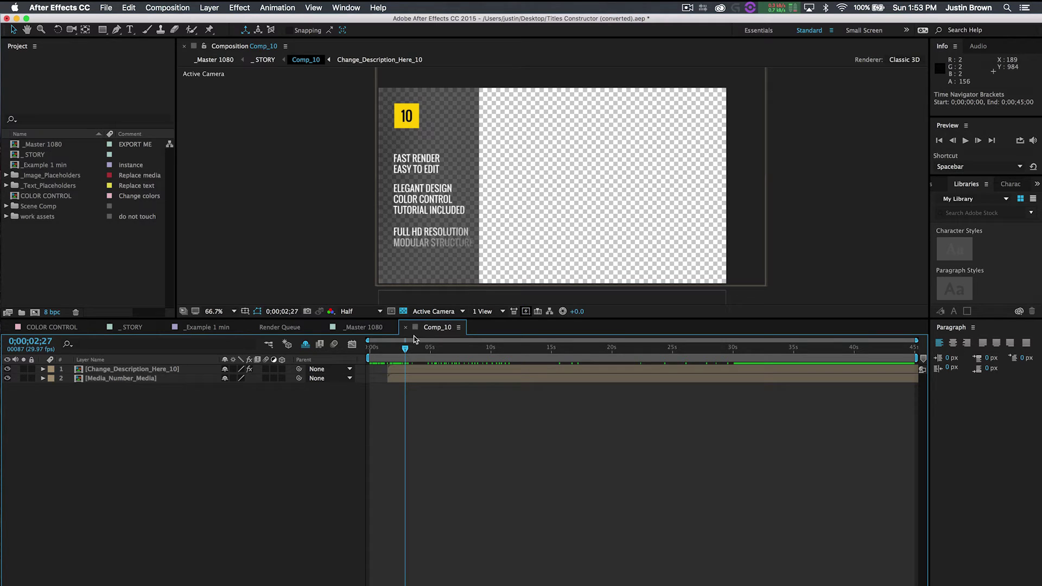
{"action": "left_click_drag", "start_coordinate": [409, 349], "coordinate": [464, 349]}
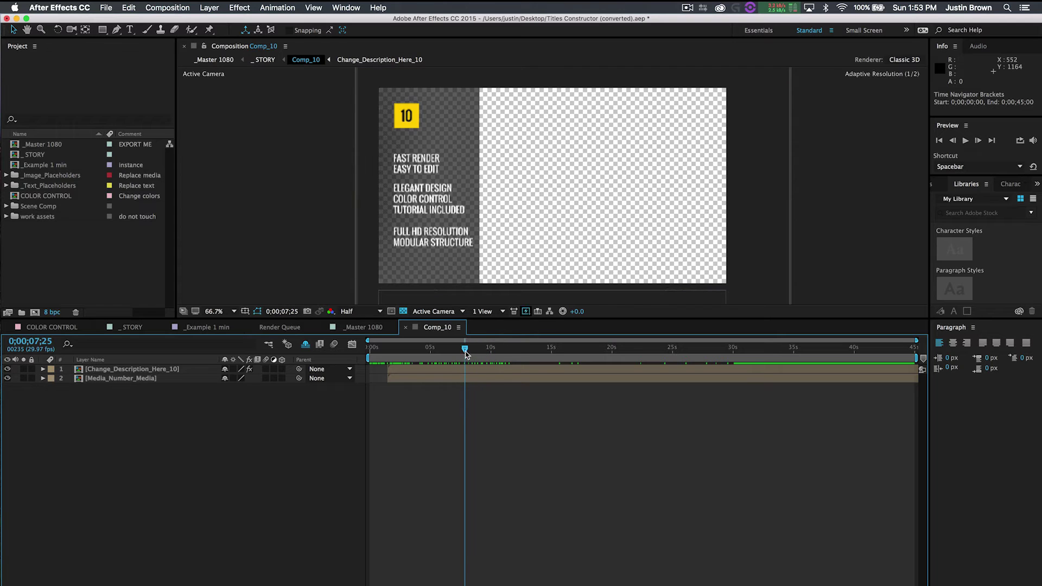
Open the nested Media_Number_Media composition from Comp_10, and inside it open Media_Number_Here_10
{"action": "left_click", "coordinate": [134, 370]}
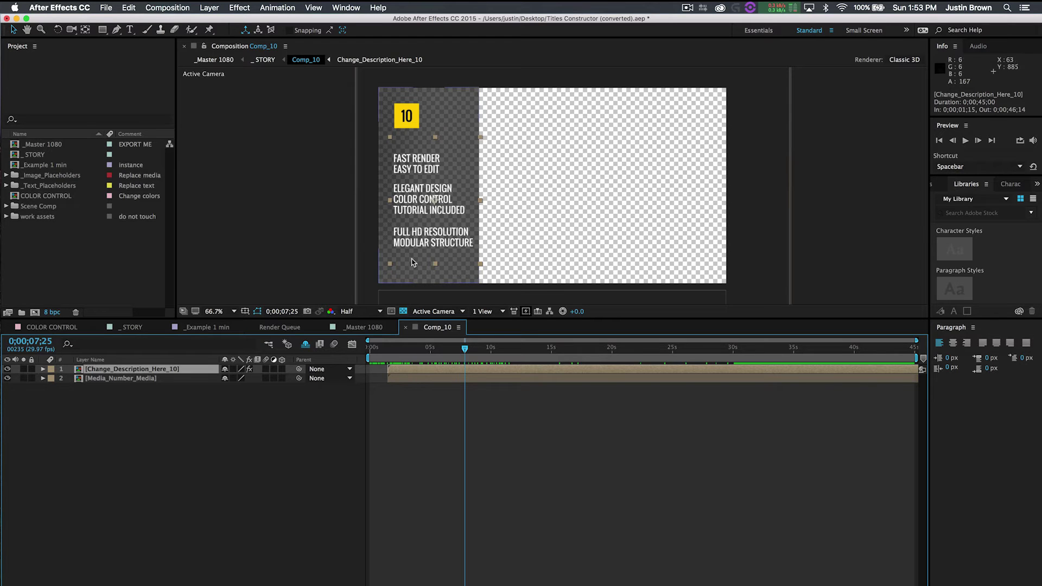
{"action": "left_click", "coordinate": [131, 380]}
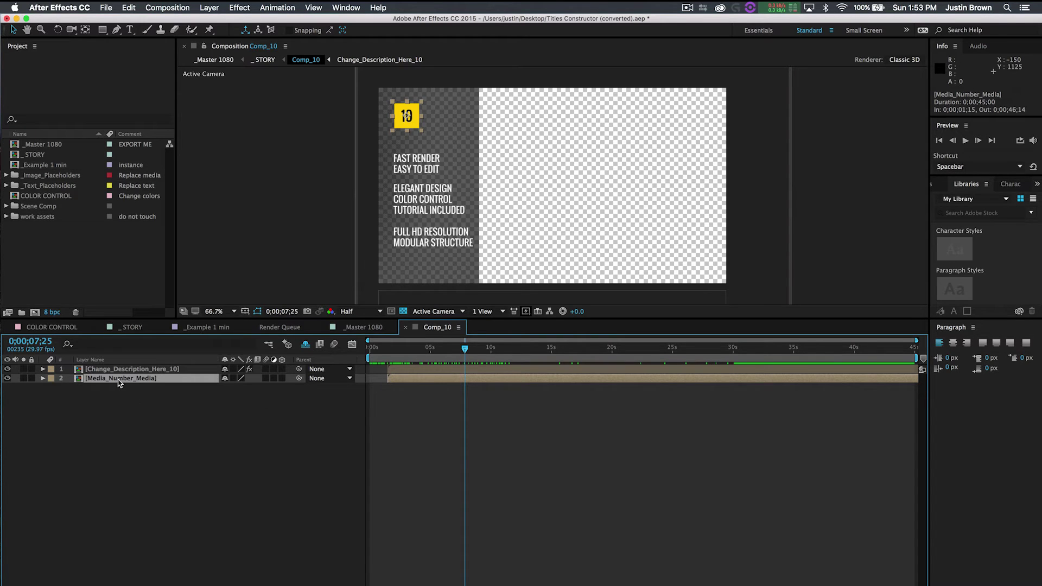
{"action": "double_click", "coordinate": [117, 379]}
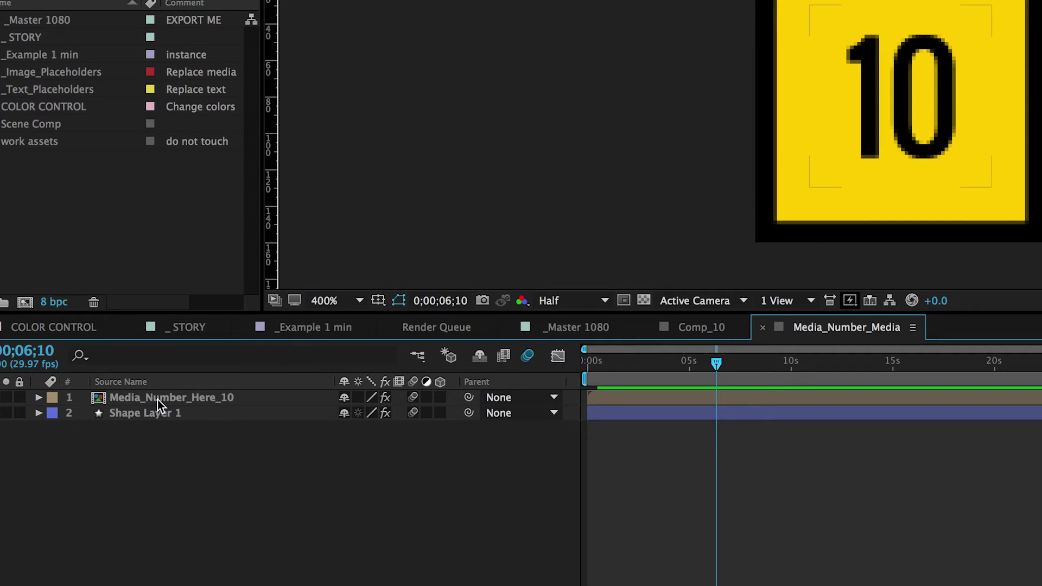
{"action": "left_click", "coordinate": [157, 399]}
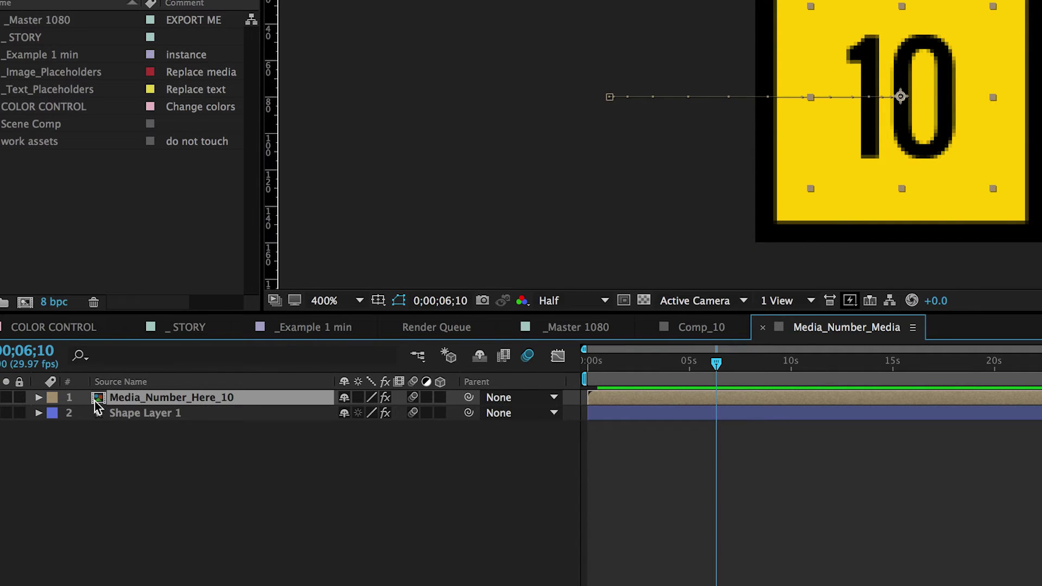
{"action": "left_click", "coordinate": [145, 433]}
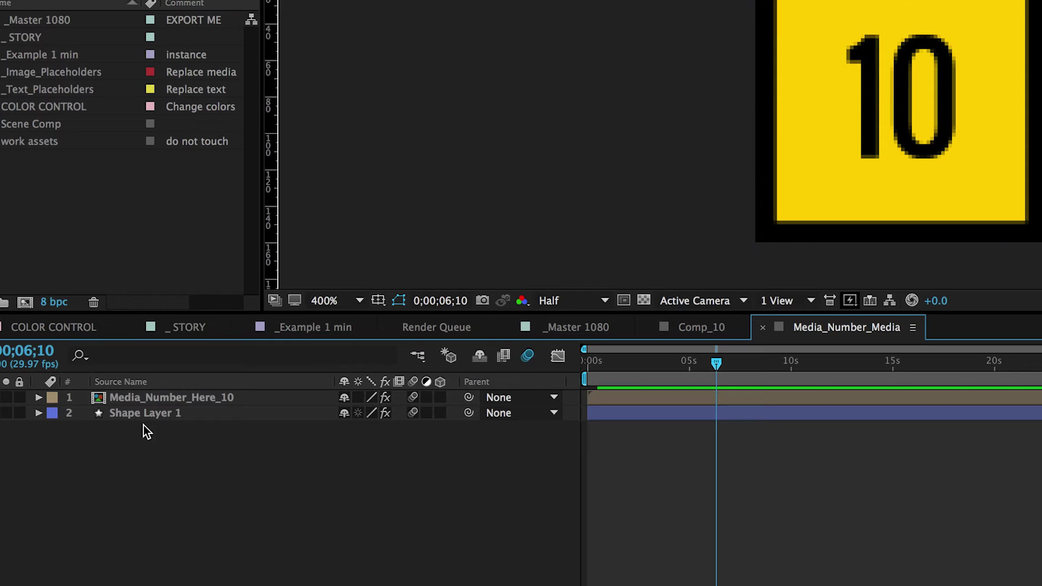
{"action": "left_click", "coordinate": [114, 396]}
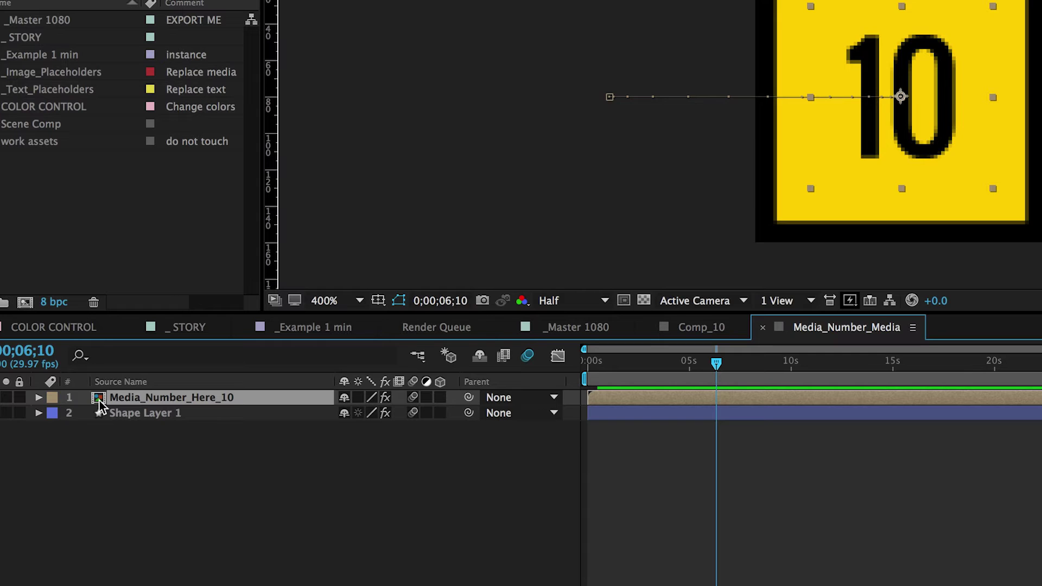
{"action": "double_click", "coordinate": [99, 401]}
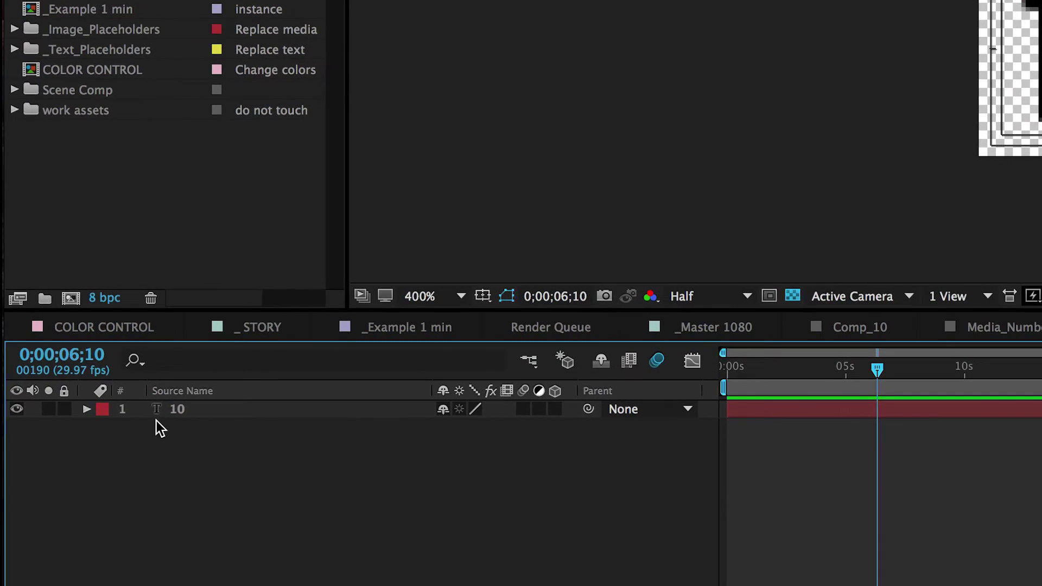
Replace the number text with PV and shift it horizontally to position 8.0, 83.3 to center it in the frame
{"action": "left_click", "coordinate": [179, 418]}
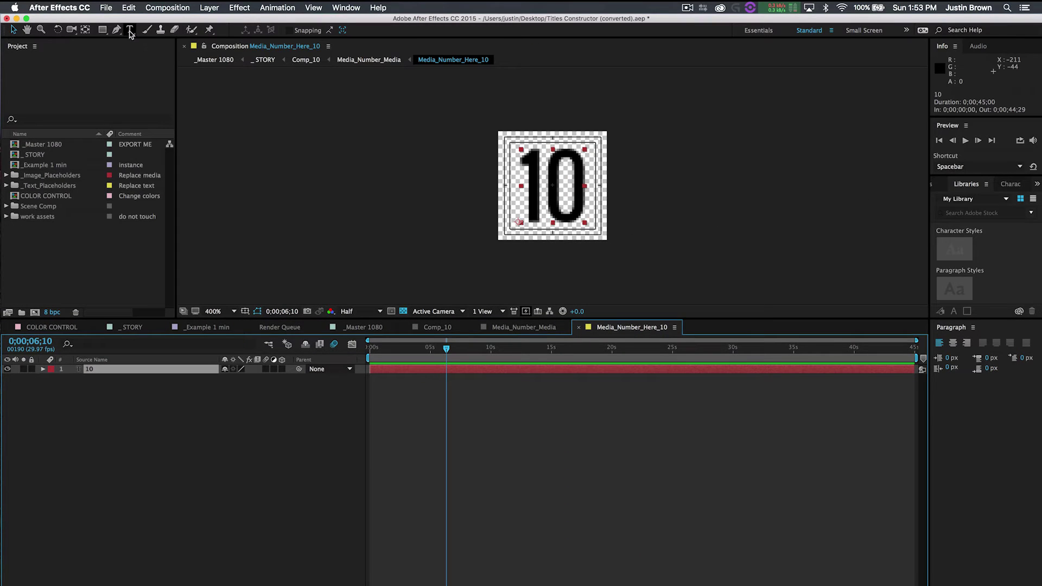
{"action": "left_click", "coordinate": [131, 29]}
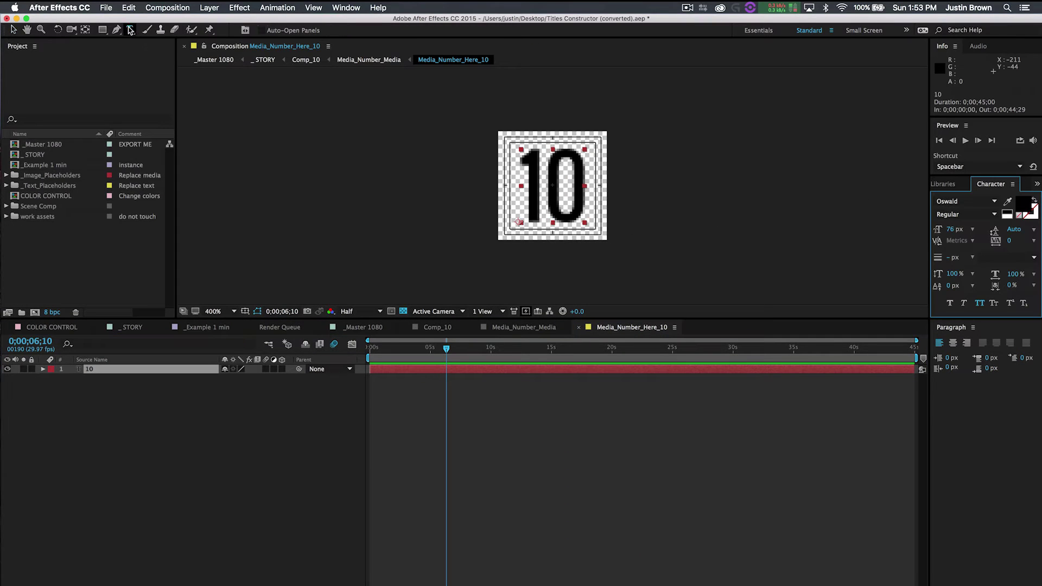
{"action": "left_click_drag", "start_coordinate": [524, 171], "coordinate": [577, 178]}
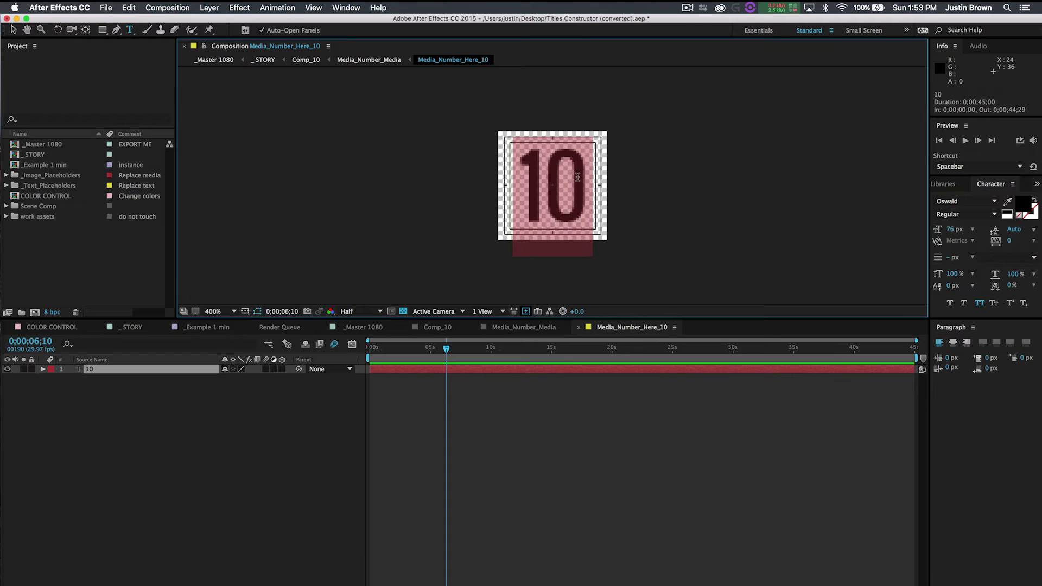
{"action": "type", "text": "PV"}
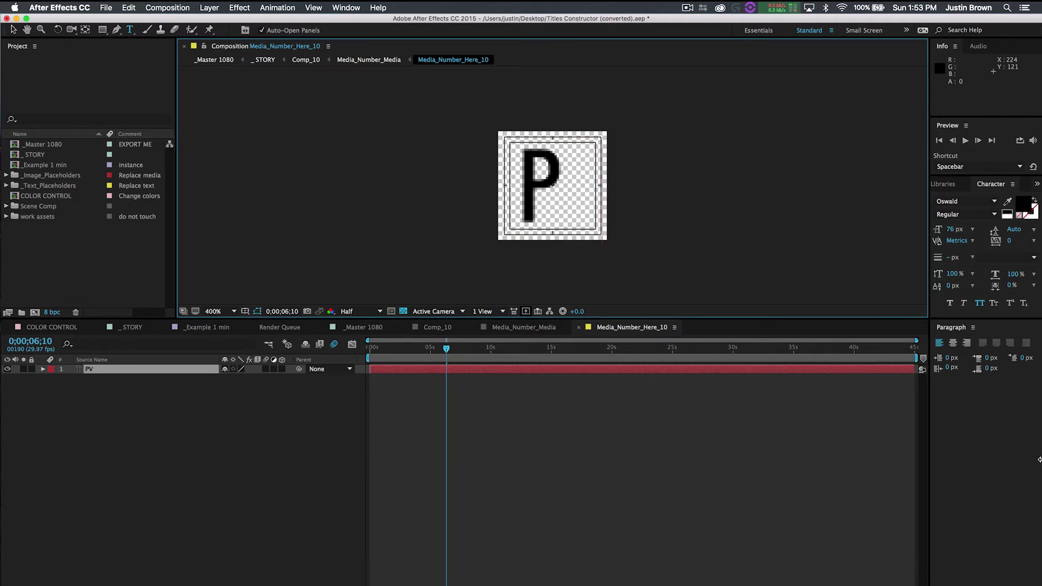
{"action": "left_click", "coordinate": [14, 30]}
{"action": "left_click_drag", "start_coordinate": [535, 193], "coordinate": [519, 186]}
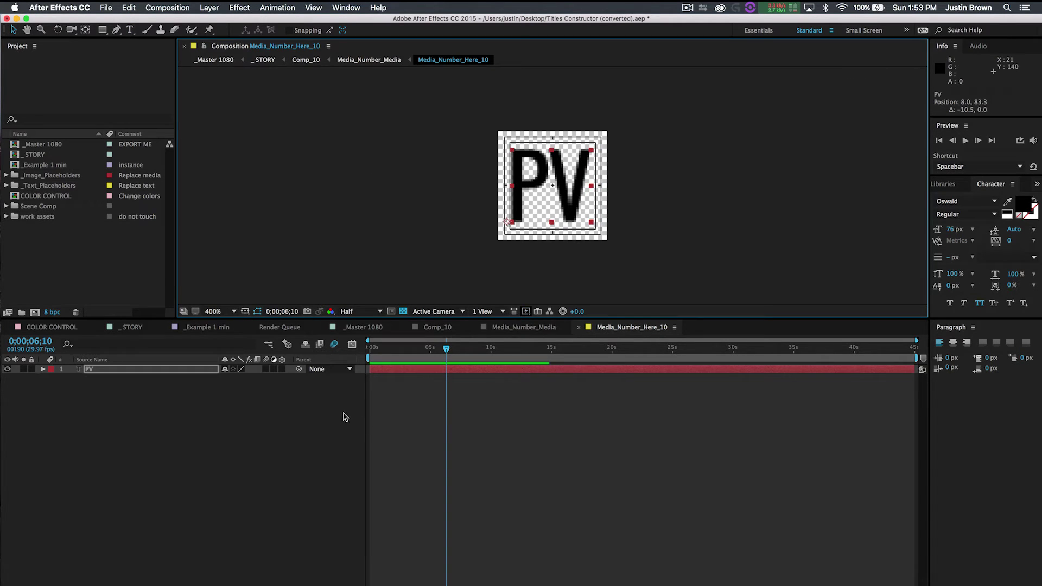
Close both nested number compositions and preview the PV badge in Comp_10 up to about 5;25
{"action": "left_click", "coordinate": [579, 328]}
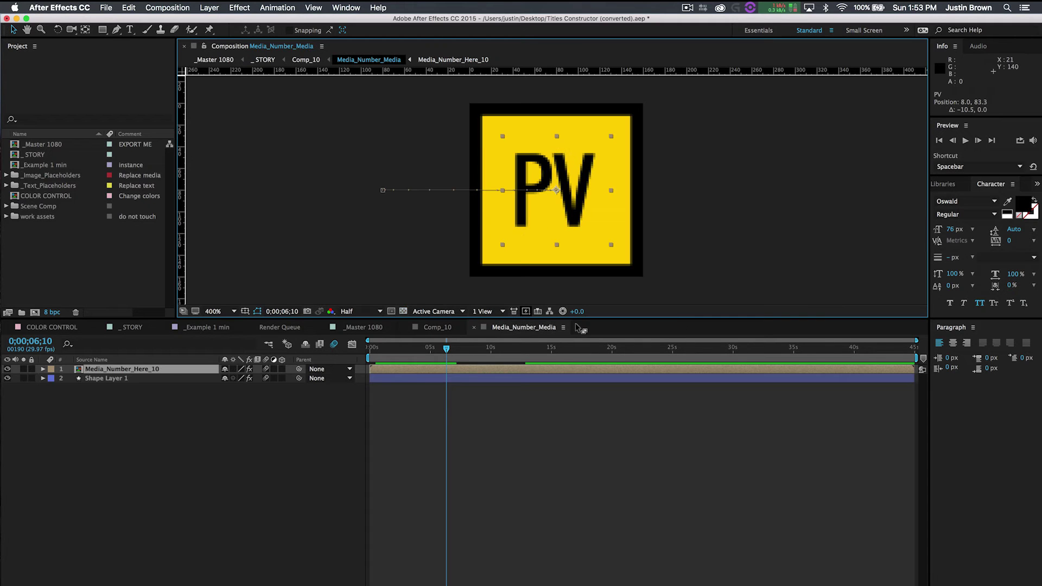
{"action": "left_click", "coordinate": [474, 328]}
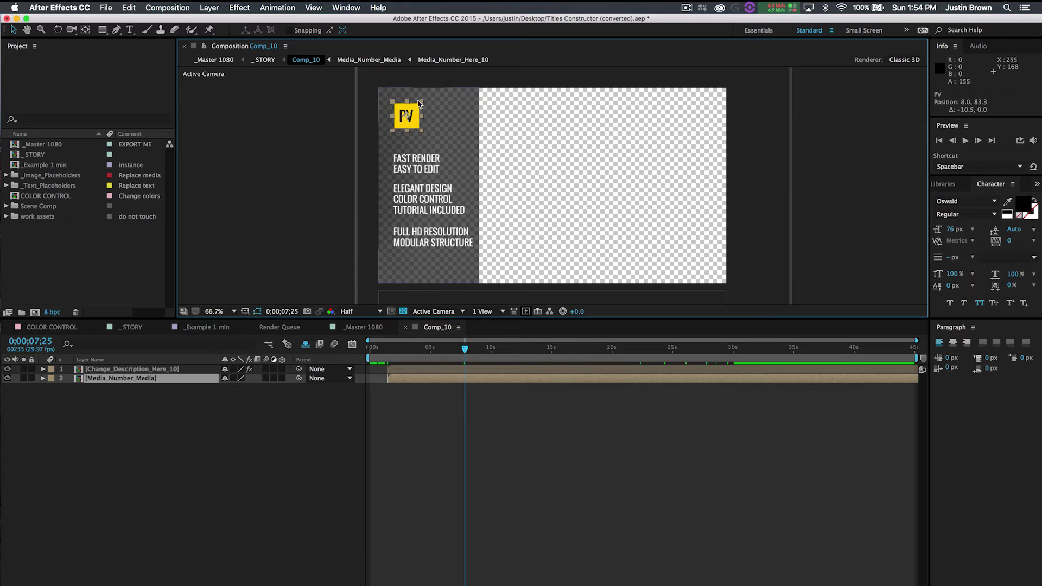
{"action": "left_click_drag", "start_coordinate": [402, 348], "coordinate": [441, 356]}
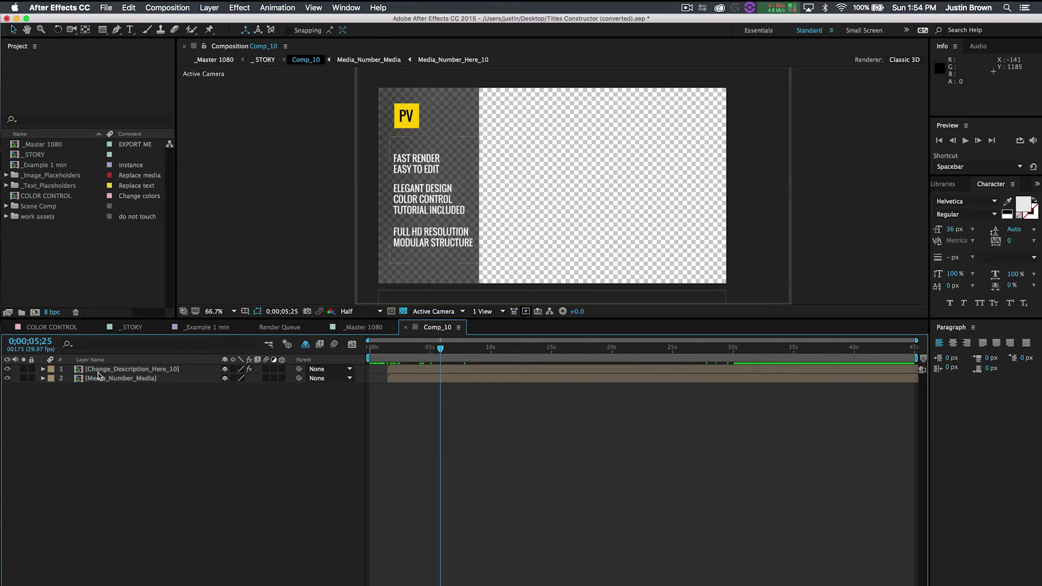
Open the nested Change_Description_Here_10 composition and select its text layers in turn to identify their lines
{"action": "left_click", "coordinate": [121, 370]}
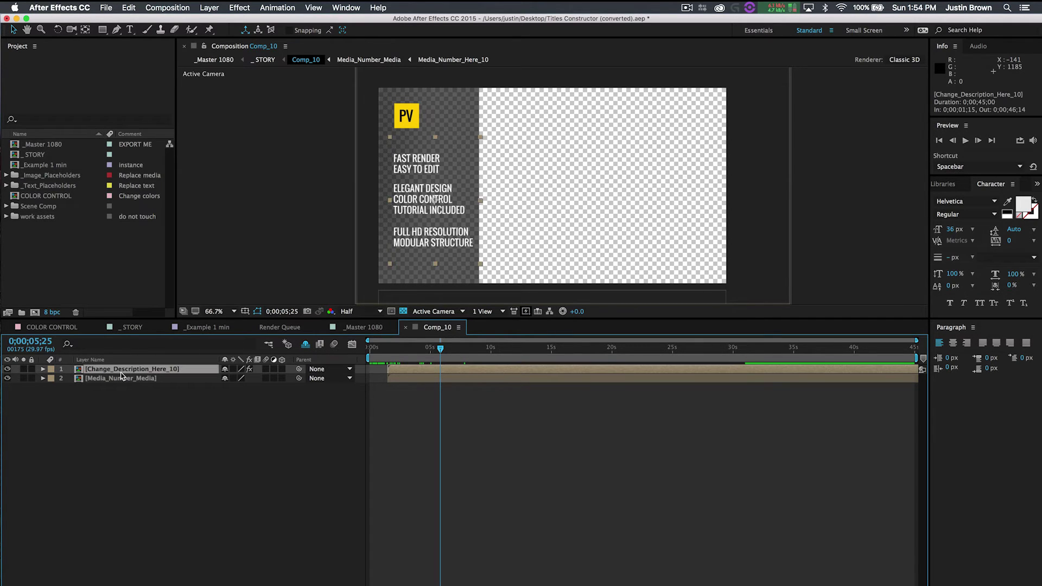
{"action": "double_click", "coordinate": [121, 375]}
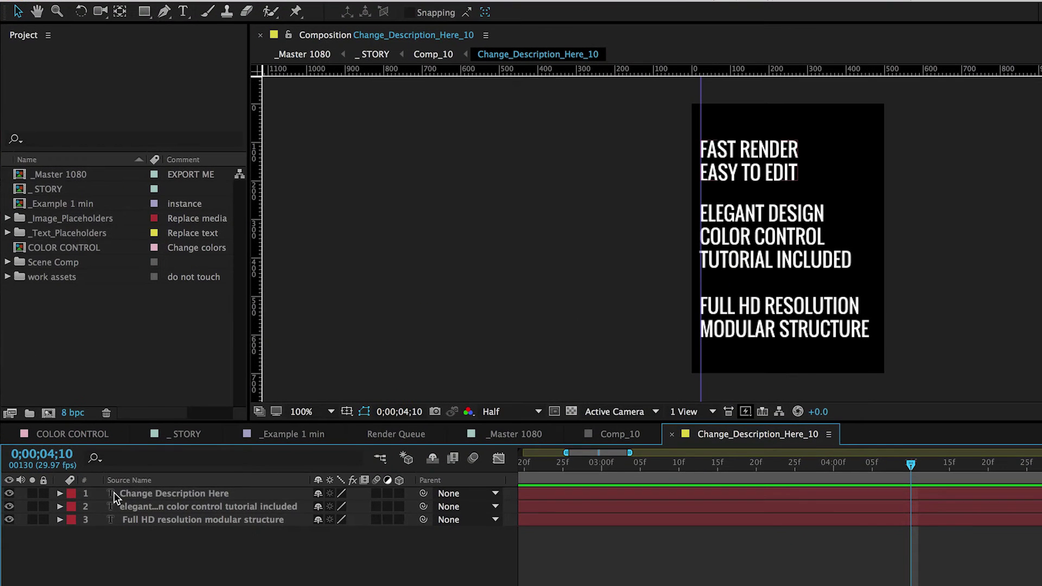
{"action": "left_click", "coordinate": [121, 370]}
{"action": "left_click", "coordinate": [84, 378]}
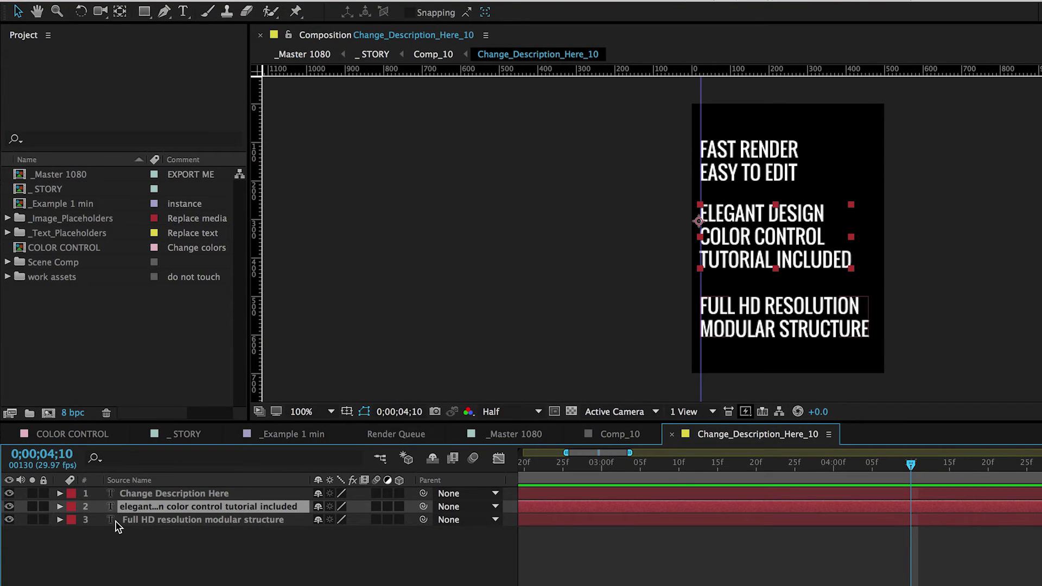
{"action": "left_click", "coordinate": [117, 521]}
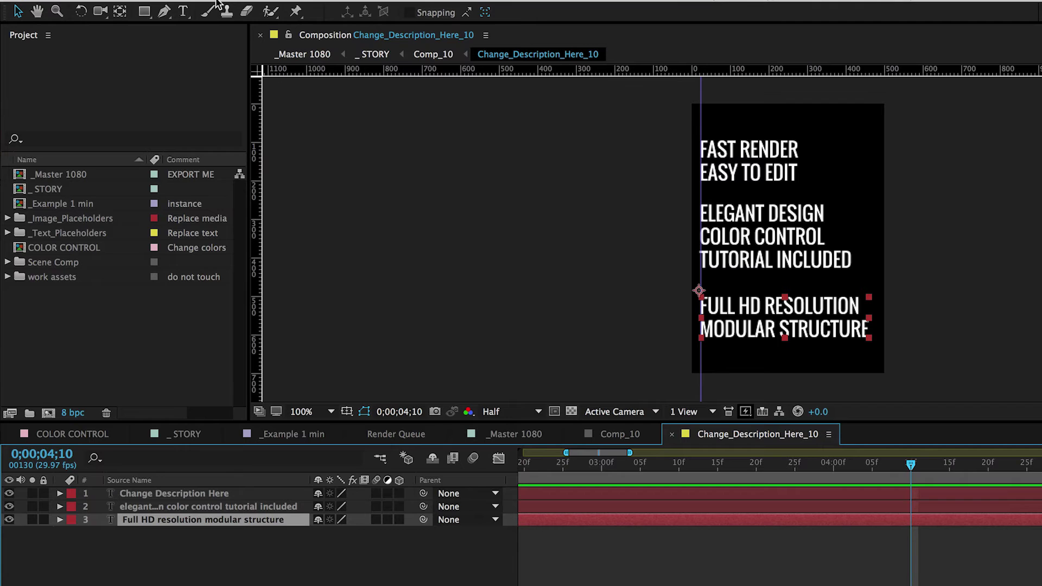
Replace the first description block with TEXT 1 and the second block with Text 2
{"action": "left_click", "coordinate": [183, 11]}
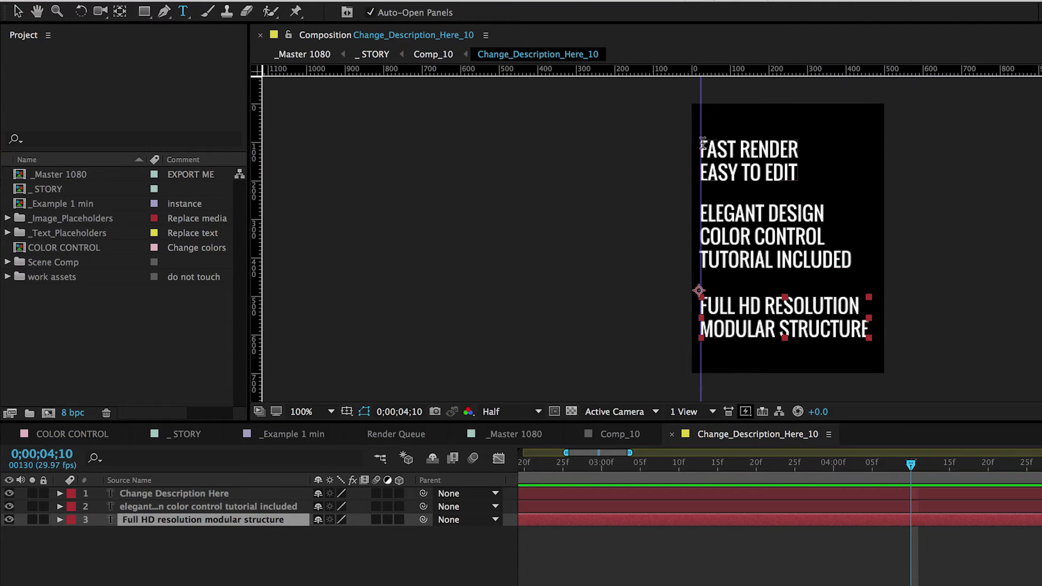
{"action": "left_click_drag", "start_coordinate": [701, 144], "coordinate": [809, 171]}
{"action": "type", "text": "TEXT 1"}
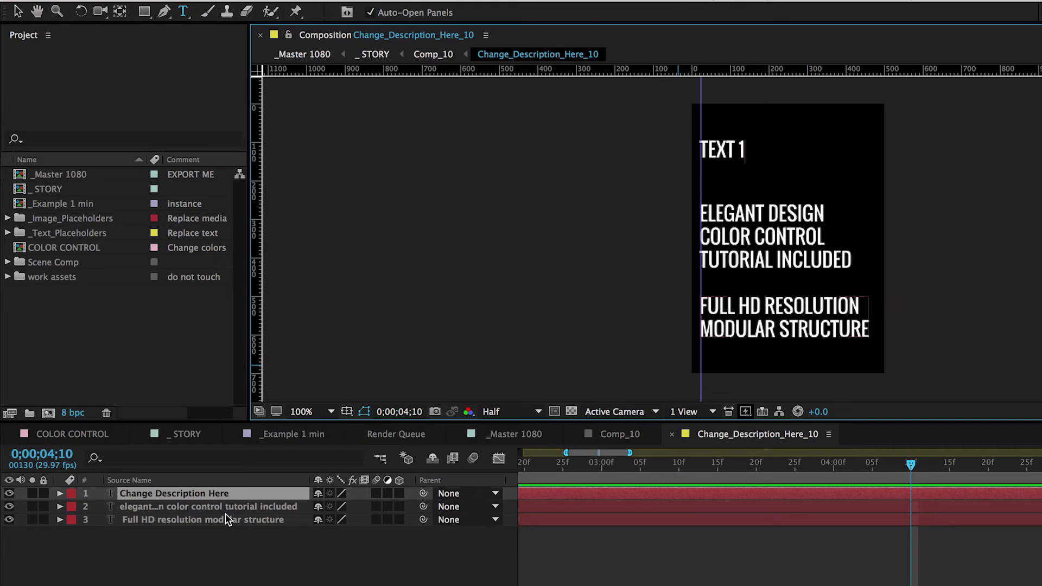
{"action": "left_click", "coordinate": [233, 506]}
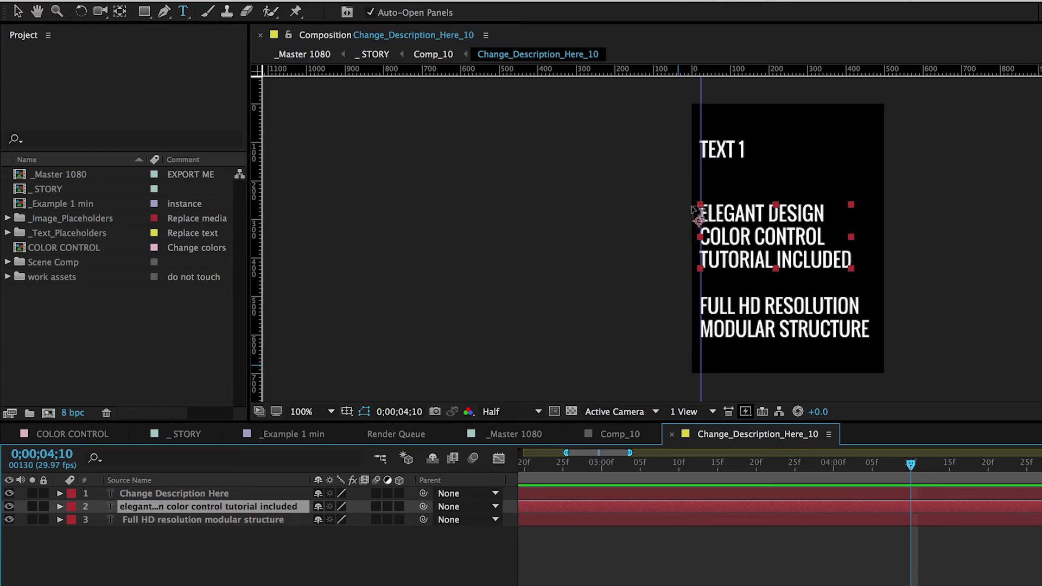
{"action": "left_click_drag", "start_coordinate": [698, 215], "coordinate": [902, 307]}
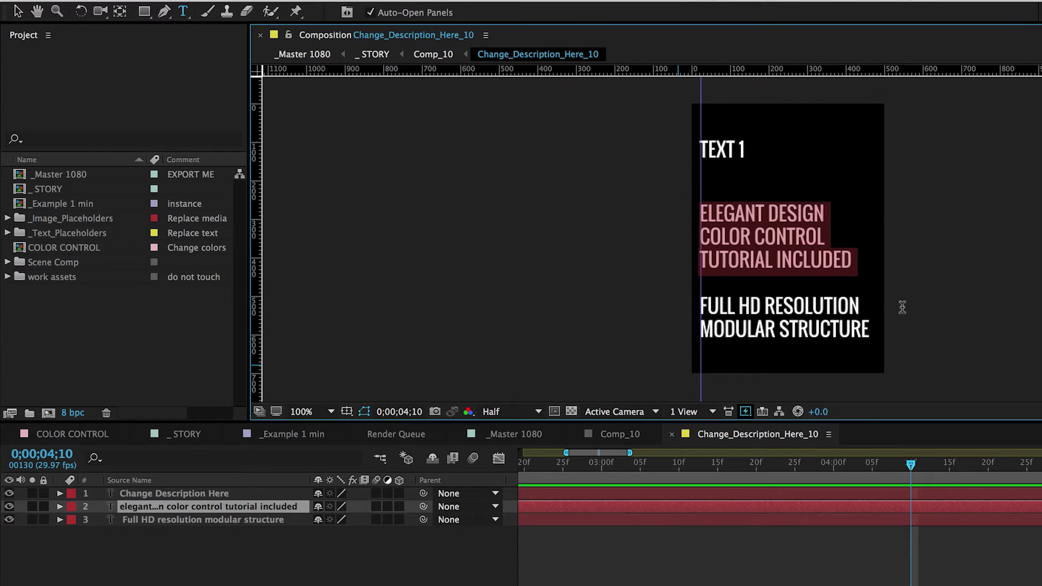
{"action": "type", "text": "Text 2"}
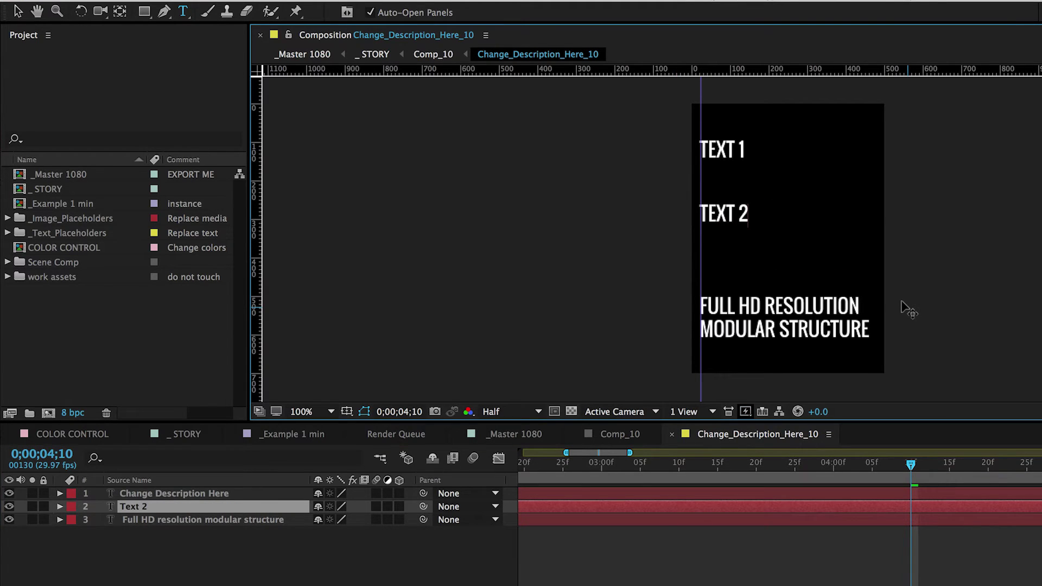
Replace the third description block, Full HD resolution modular structure, with Text 3 and deselect the layer
{"action": "left_click", "coordinate": [636, 521]}
{"action": "left_click_drag", "start_coordinate": [701, 306], "coordinate": [885, 343]}
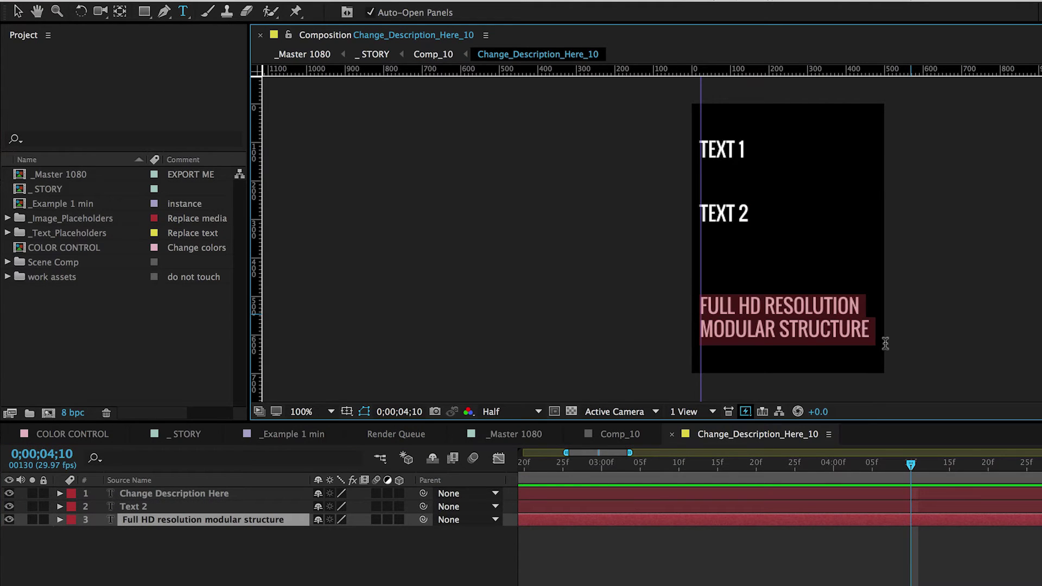
{"action": "type", "text": "Text 3"}
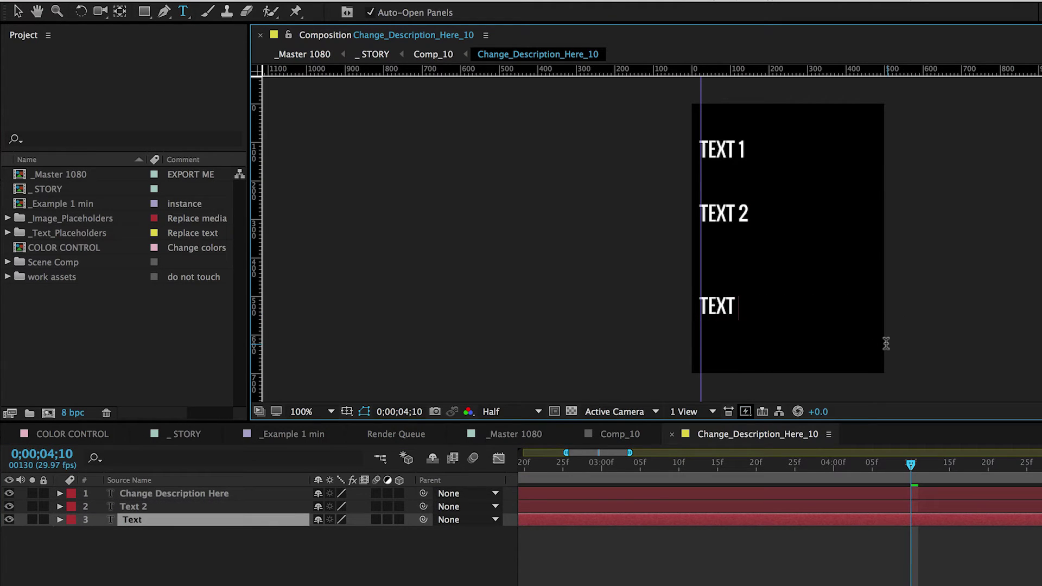
{"action": "left_click", "coordinate": [18, 11]}
{"action": "left_click", "coordinate": [463, 223]}
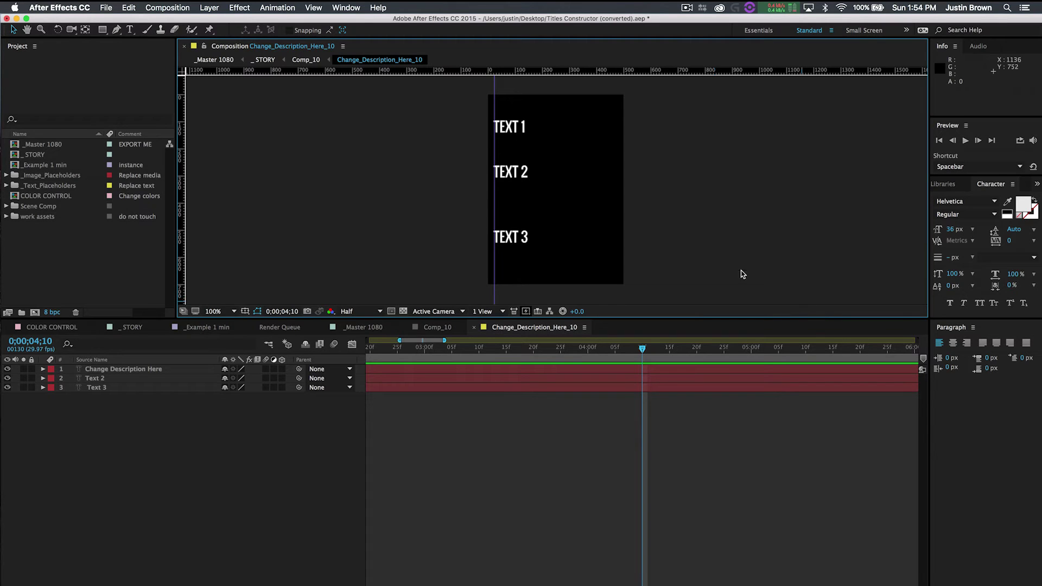
Lower TEXT 2 to about midway between the other lines, and enlarge TEXT 1 to 92 px, centered horizontally in the frame
{"action": "left_click", "coordinate": [513, 173]}
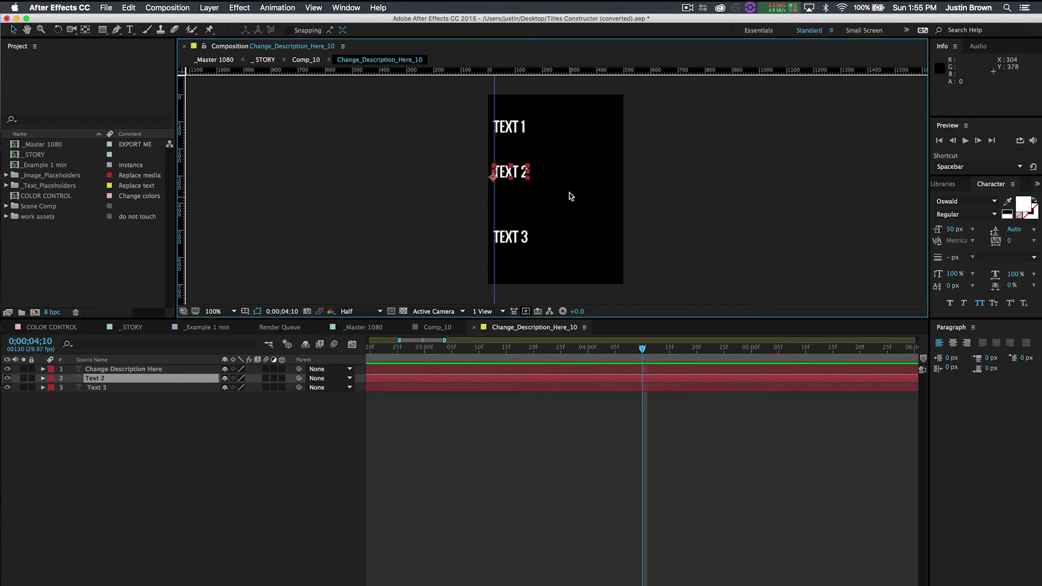
{"action": "mouse_move", "coordinate": [514, 172]}
{"action": "left_mouse_down"}
{"action": "mouse_move", "coordinate": [552, 187]}
{"action": "mouse_move", "coordinate": [531, 169]}
{"action": "mouse_move", "coordinate": [508, 181]}
{"action": "mouse_move", "coordinate": [512, 154]}
{"action": "mouse_move", "coordinate": [513, 178]}
{"action": "left_mouse_up"}
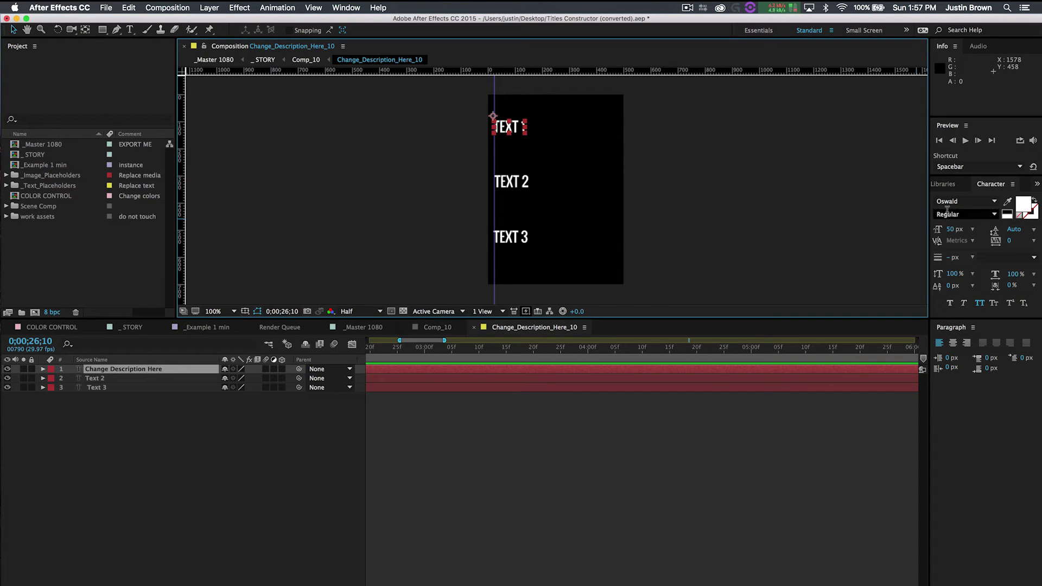
{"action": "left_click_drag", "start_coordinate": [951, 229], "coordinate": [977, 229]}
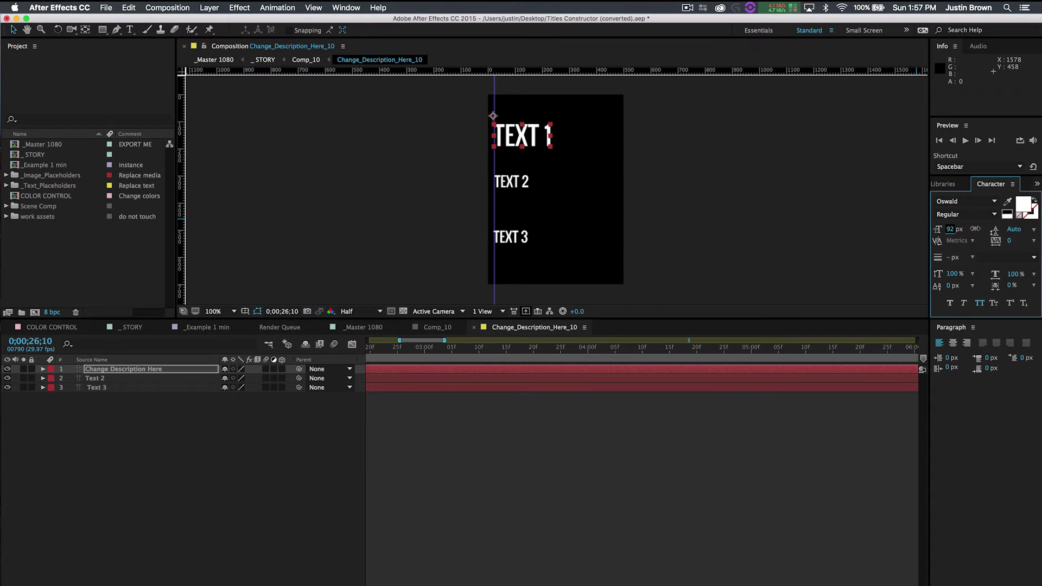
{"action": "left_click_drag", "start_coordinate": [541, 139], "coordinate": [561, 139]}
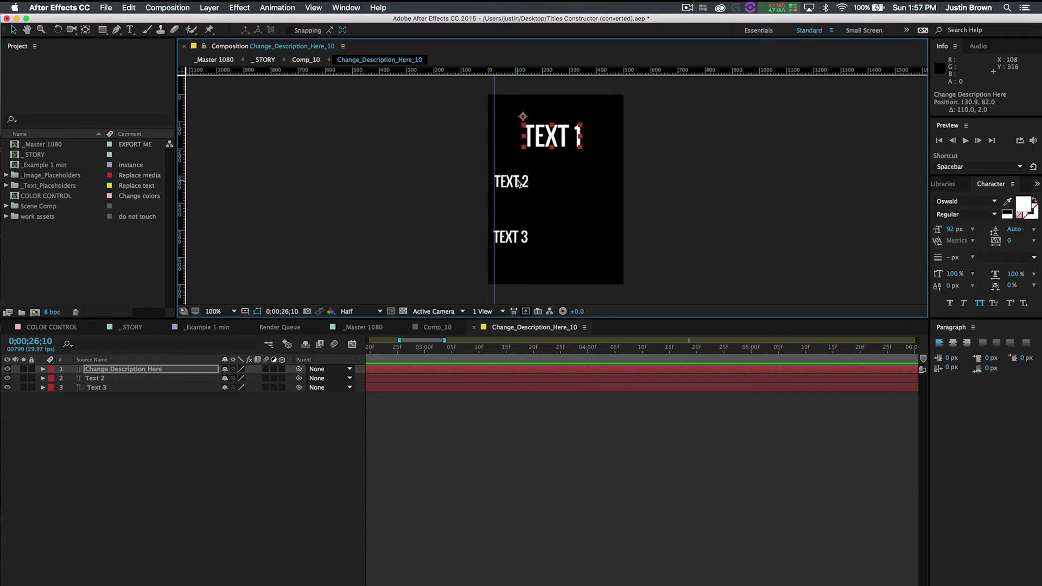
Enlarge TEXT 2 to 96 px and reposition it at about 126, 390, centered beneath TEXT 1
{"action": "left_click", "coordinate": [518, 183]}
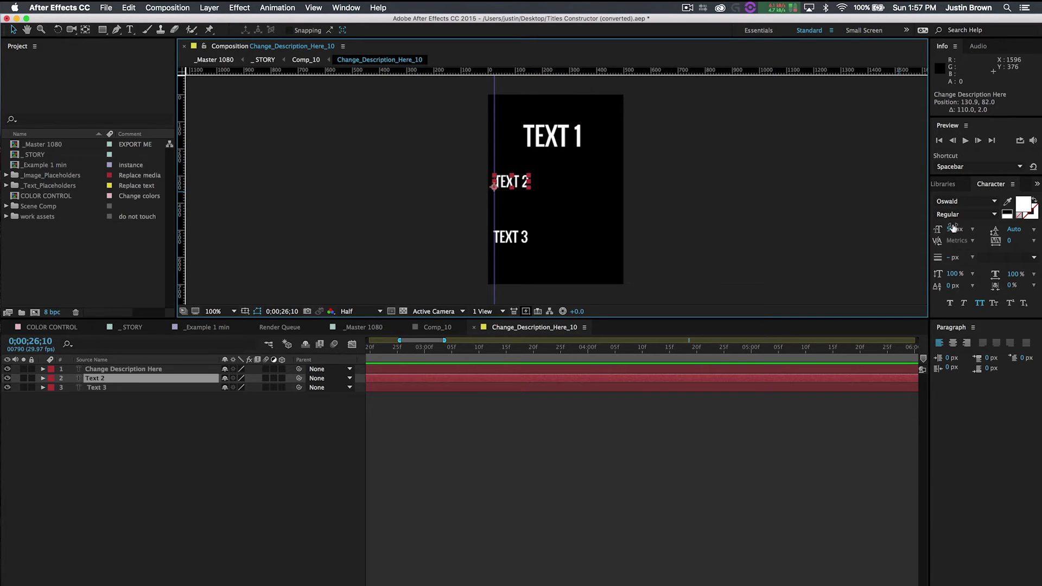
{"action": "left_click_drag", "start_coordinate": [953, 229], "coordinate": [977, 227]}
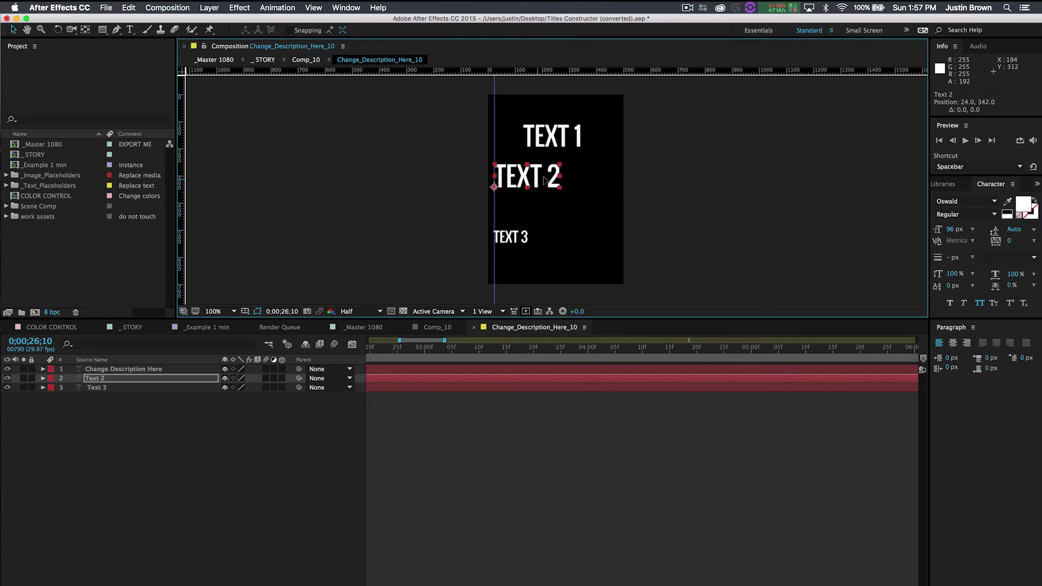
{"action": "left_click_drag", "start_coordinate": [559, 186], "coordinate": [587, 199]}
Enlarge TEXT 3 to 109 px, center it horizontally below TEXT 2, and deselect the layer
{"action": "left_click", "coordinate": [512, 237]}
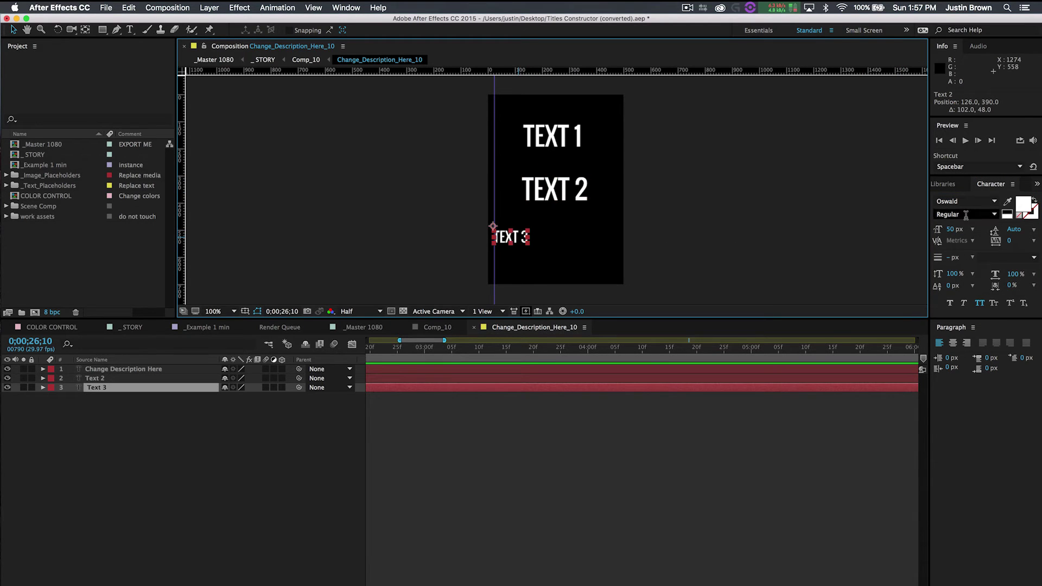
{"action": "left_click_drag", "start_coordinate": [954, 229], "coordinate": [989, 230]}
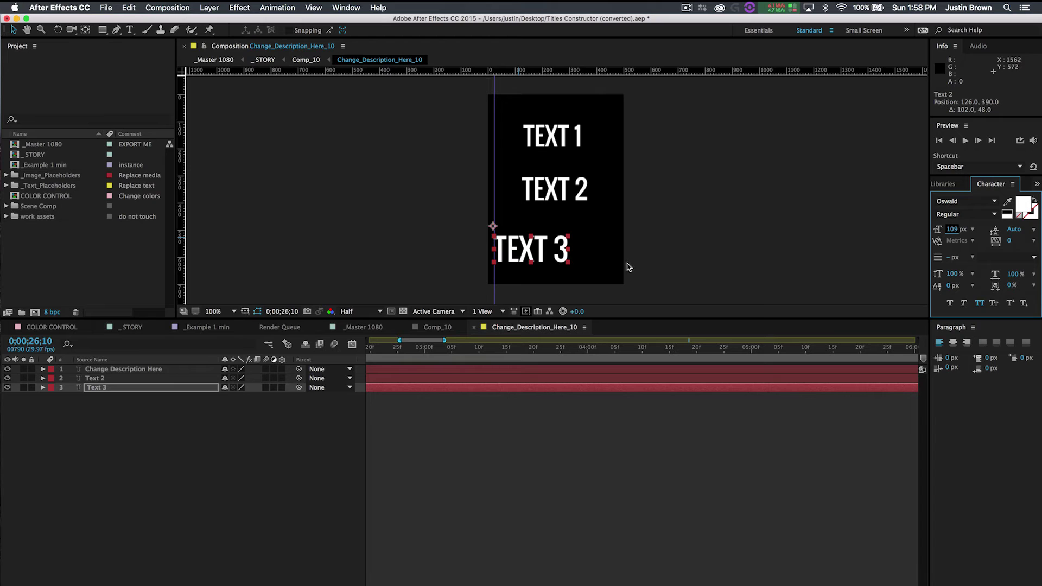
{"action": "left_click_drag", "start_coordinate": [544, 250], "coordinate": [568, 253]}
{"action": "left_click", "coordinate": [727, 171]}
Preview the three enlarged text lines with the PV badge in Comp_10, and check them in _Master 1080
{"action": "left_click", "coordinate": [571, 335]}
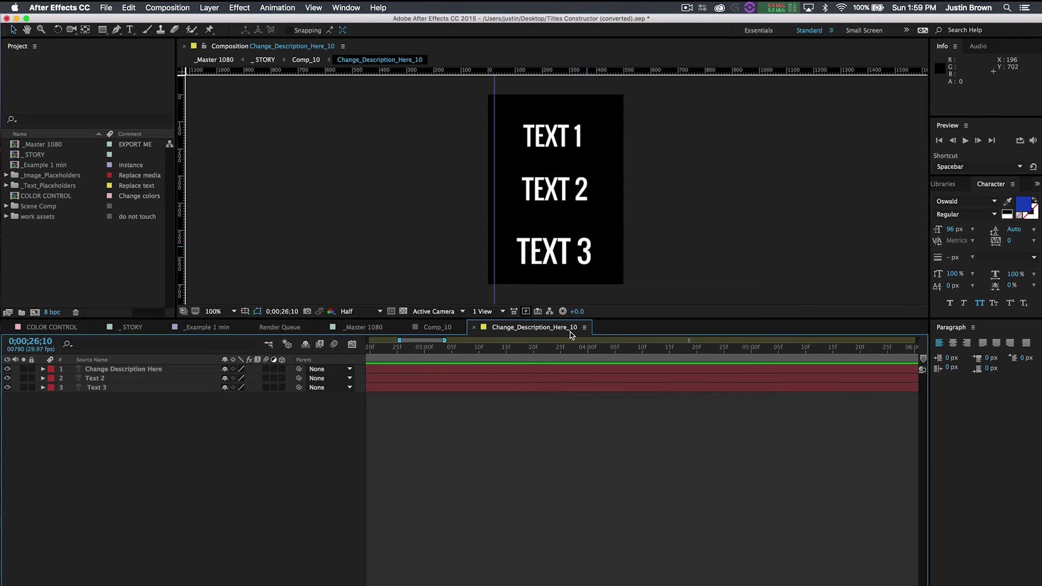
{"action": "left_click", "coordinate": [439, 328]}
{"action": "left_click", "coordinate": [402, 348]}
{"action": "key", "text": "space"}
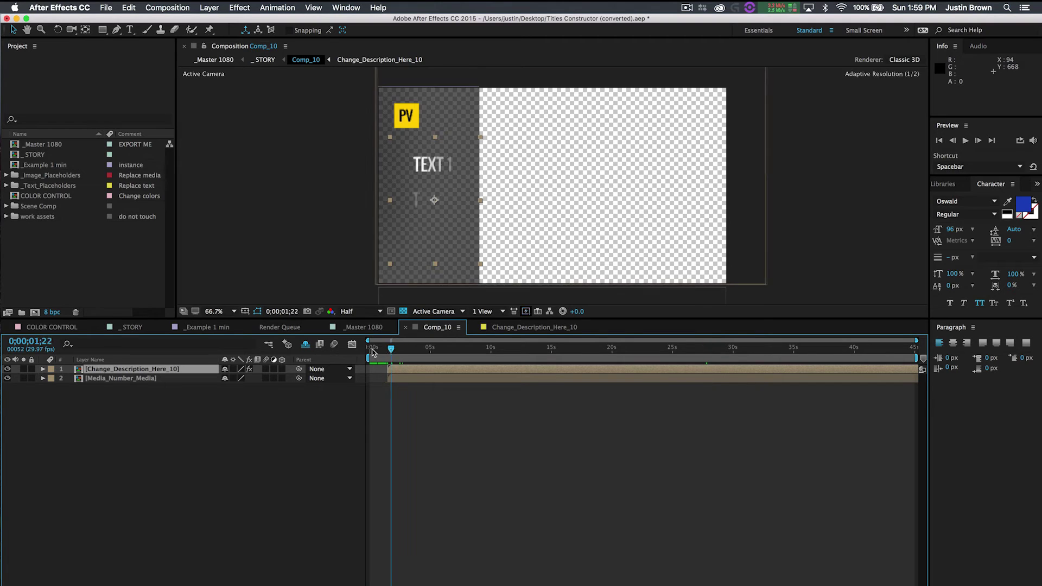
{"action": "left_click", "coordinate": [406, 116]}
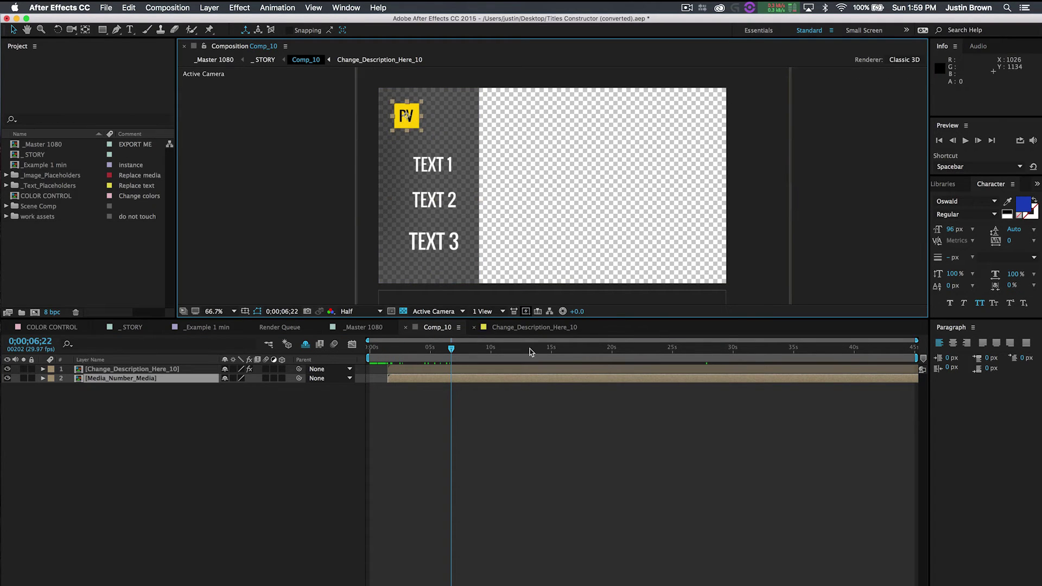
{"action": "left_click", "coordinate": [365, 329]}
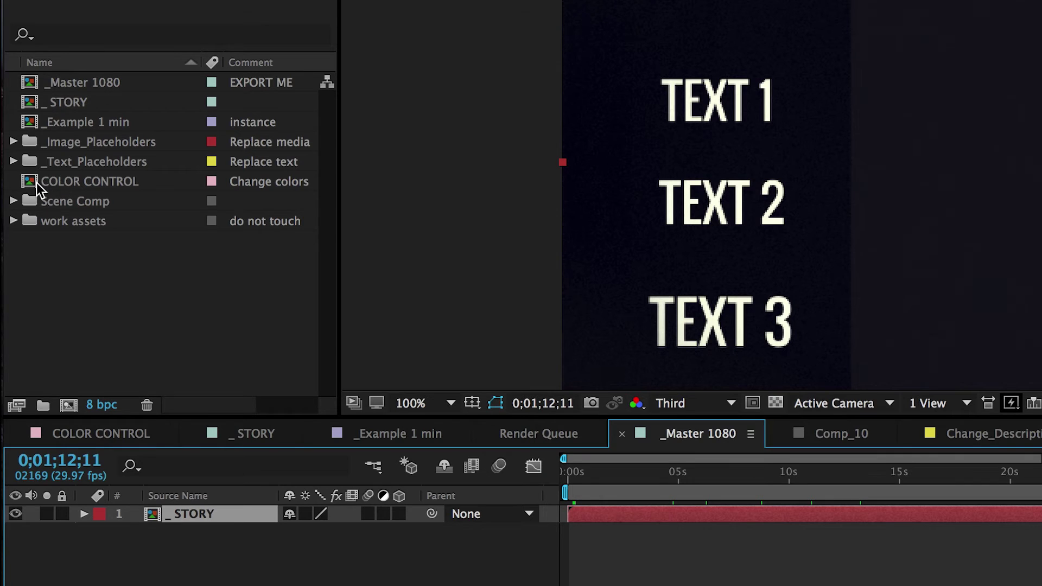
Open the COLOR CONTROL composition and set the Color 2 effect's color to blue 004DD0
{"action": "double_click", "coordinate": [37, 182]}
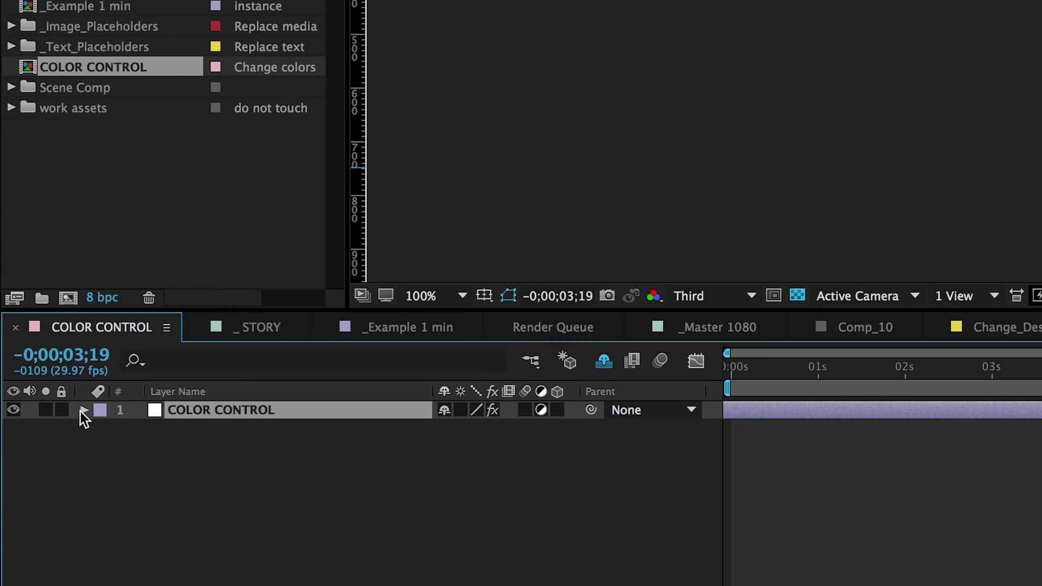
{"action": "left_click", "coordinate": [83, 411]}
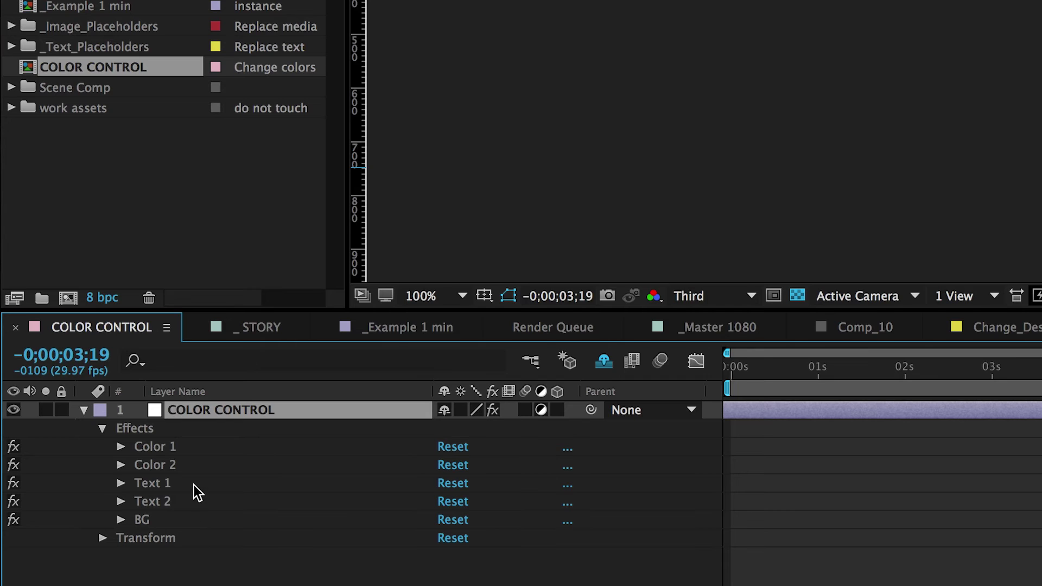
{"action": "left_click", "coordinate": [121, 447]}
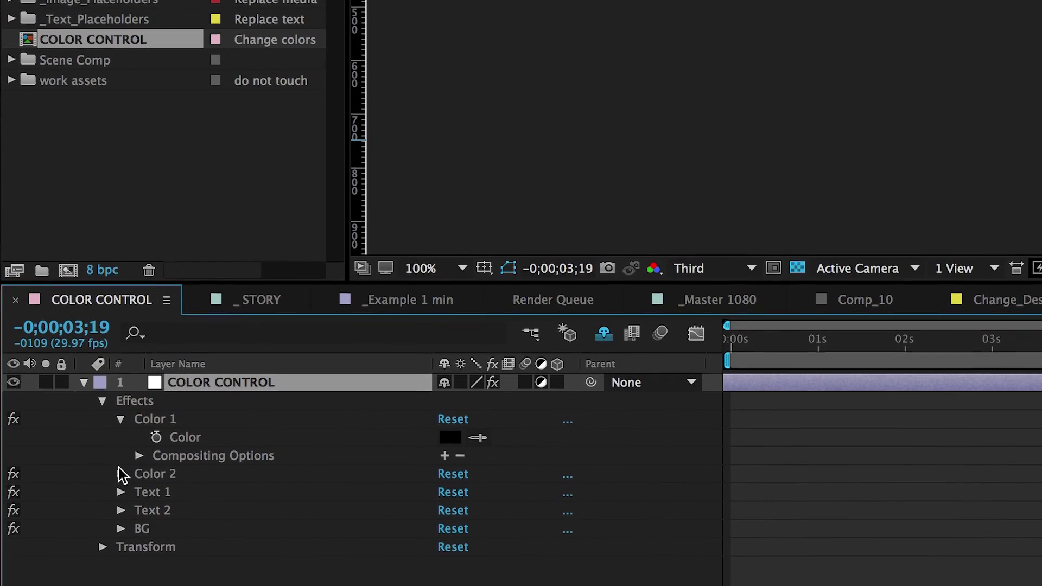
{"action": "left_click", "coordinate": [120, 422]}
{"action": "left_click", "coordinate": [120, 426]}
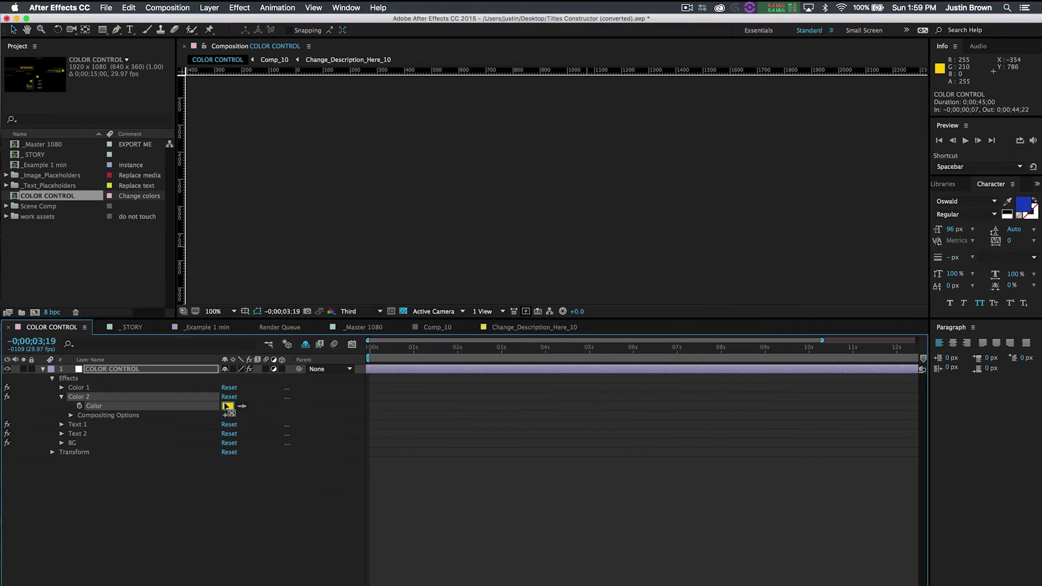
{"action": "left_click", "coordinate": [450, 430]}
{"action": "left_click_drag", "start_coordinate": [543, 369], "coordinate": [530, 320]}
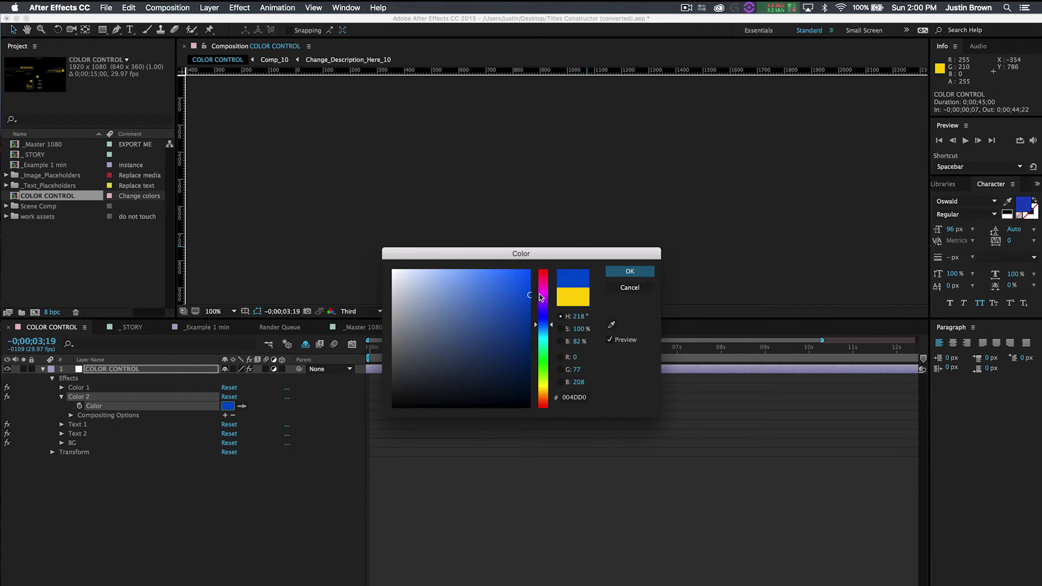
{"action": "left_click", "coordinate": [627, 273]}
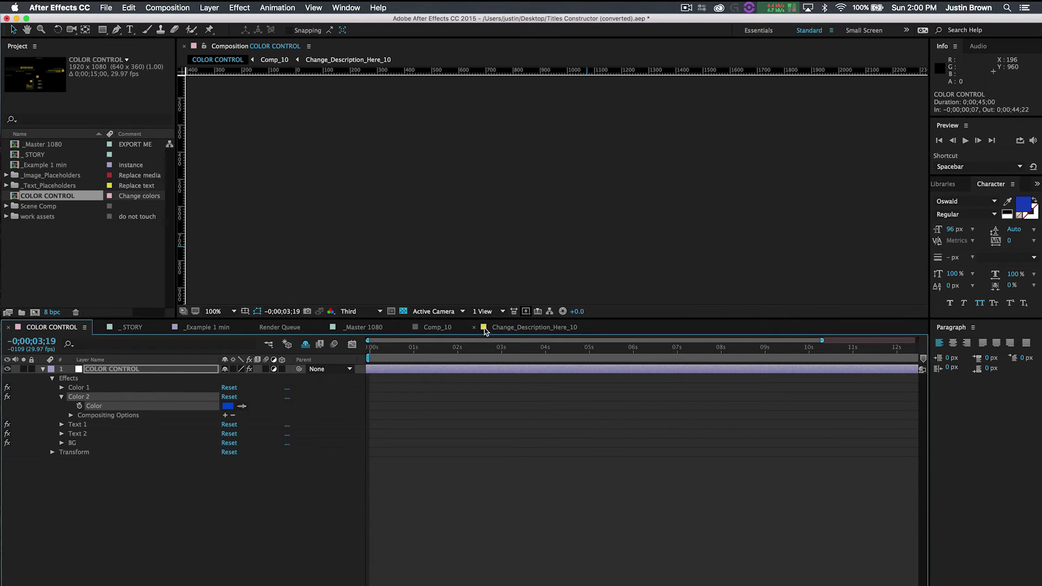
Check the new accent color in Comp_10 and _Master 1080, and open the nested _ STORY composition
{"action": "left_click", "coordinate": [424, 329]}
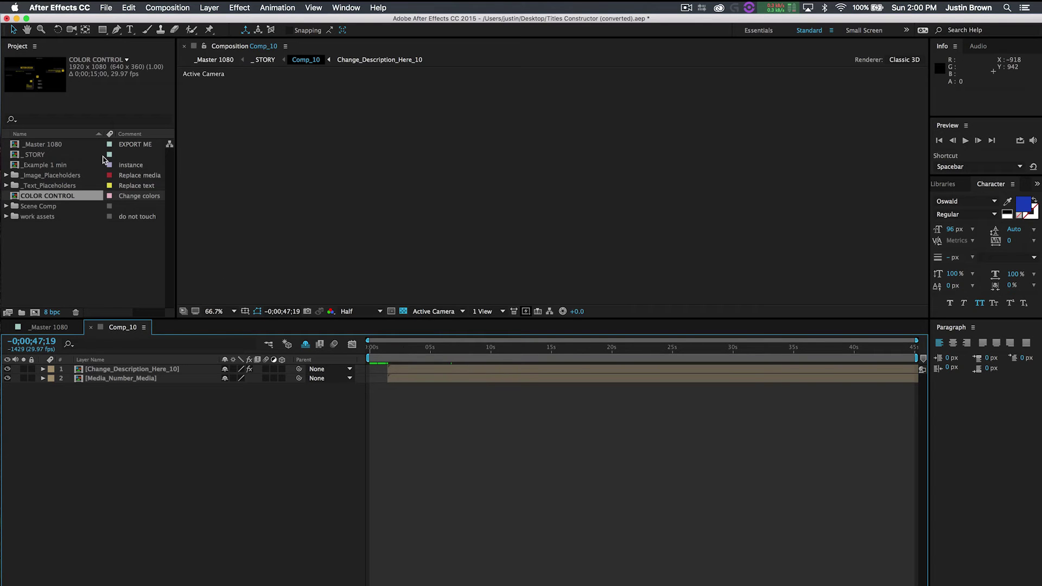
{"action": "double_click", "coordinate": [19, 148]}
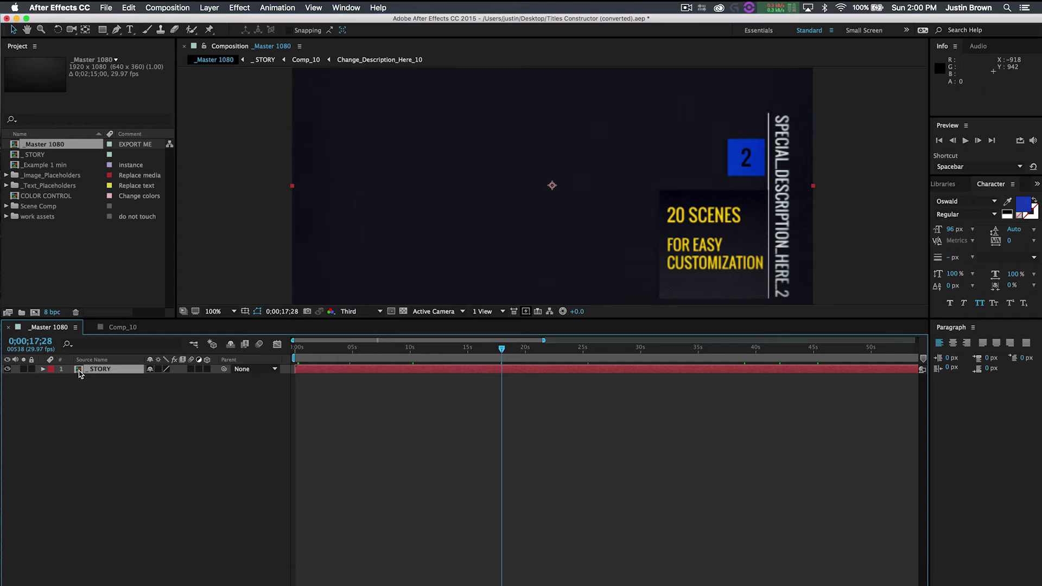
{"action": "left_click", "coordinate": [21, 159]}
{"action": "double_click", "coordinate": [79, 372]}
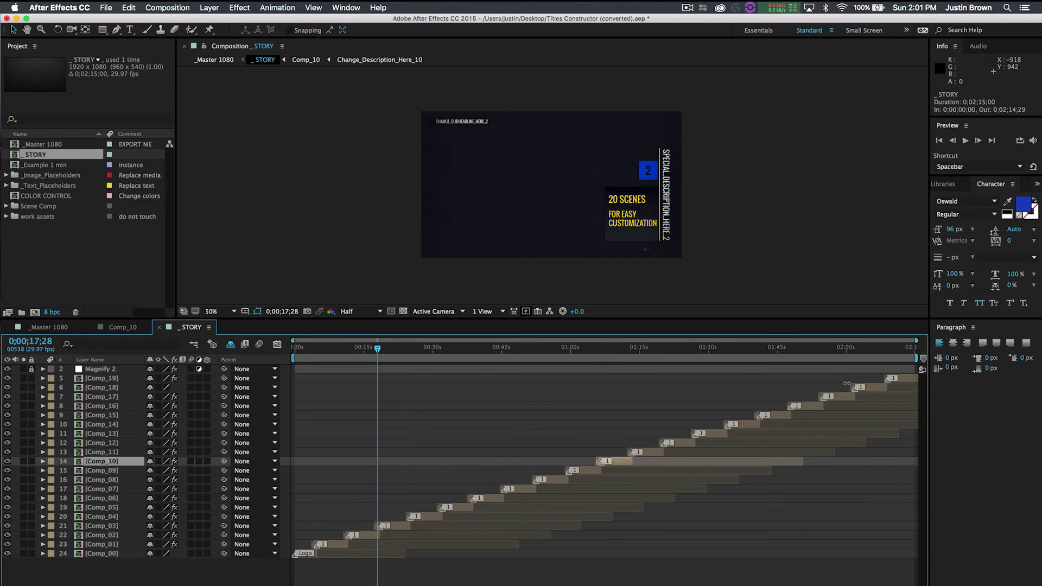
Locate the Comp_14 scene in _ STORY at 0;01;37;29 and open its composition
{"action": "left_click_drag", "start_coordinate": [717, 347], "coordinate": [746, 418]}
{"action": "left_click", "coordinate": [746, 426]}
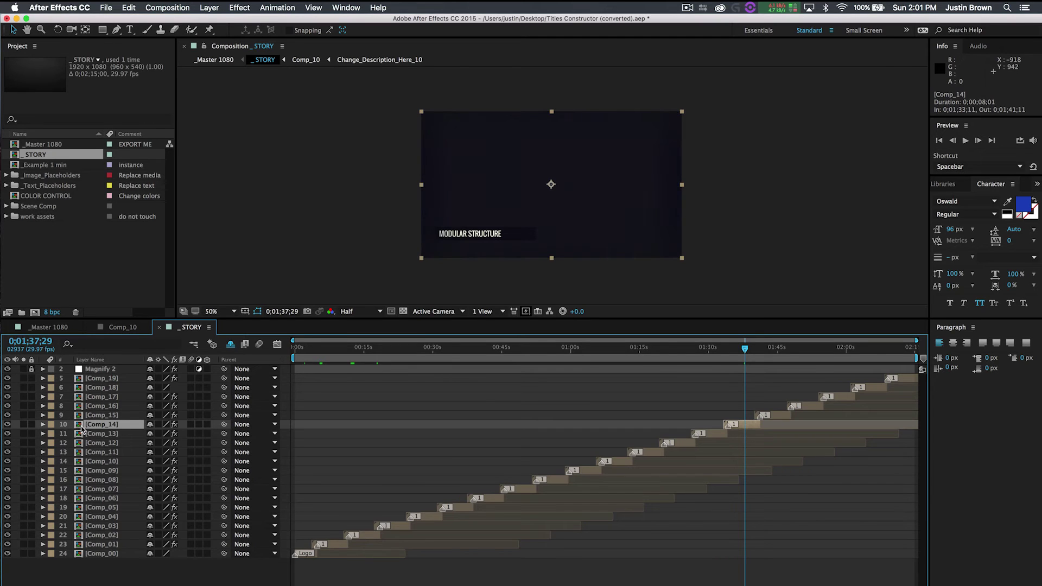
{"action": "double_click", "coordinate": [82, 430]}
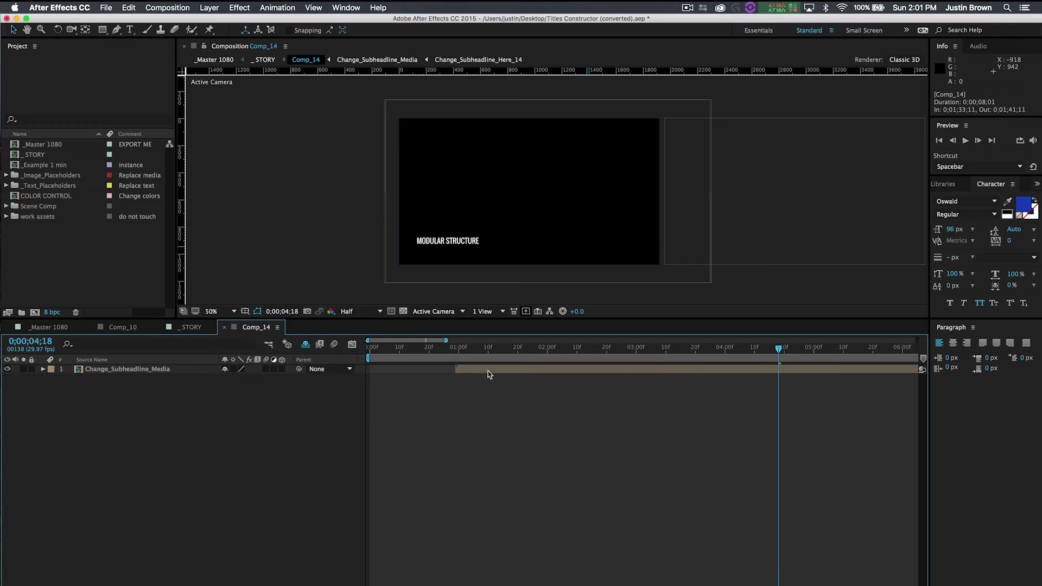
Show the transparency grid in Comp_14 and preview the subheadline's reveal up to about 2;04
{"action": "left_click_drag", "start_coordinate": [382, 350], "coordinate": [502, 354]}
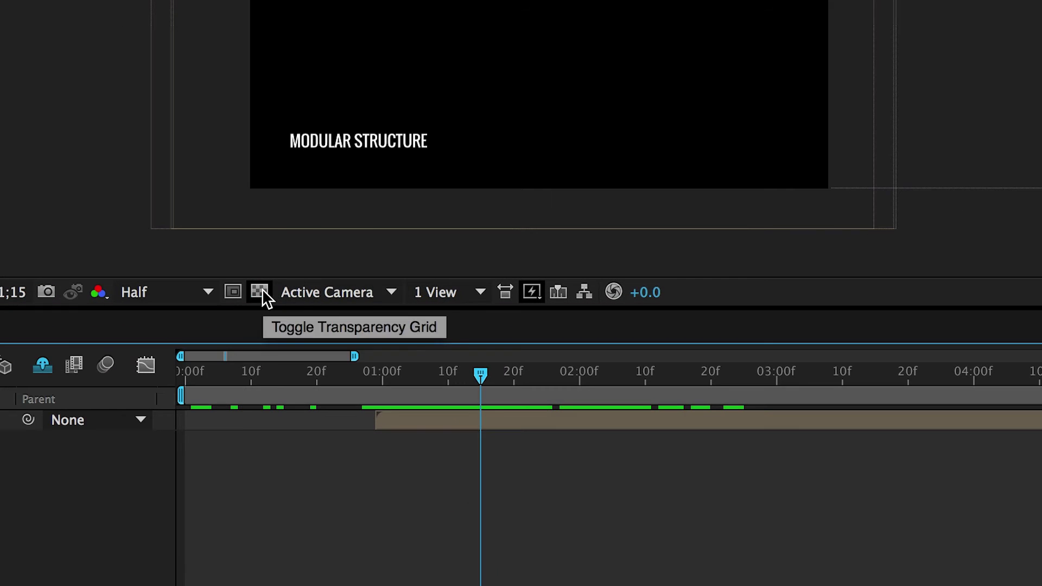
{"action": "left_click", "coordinate": [261, 291]}
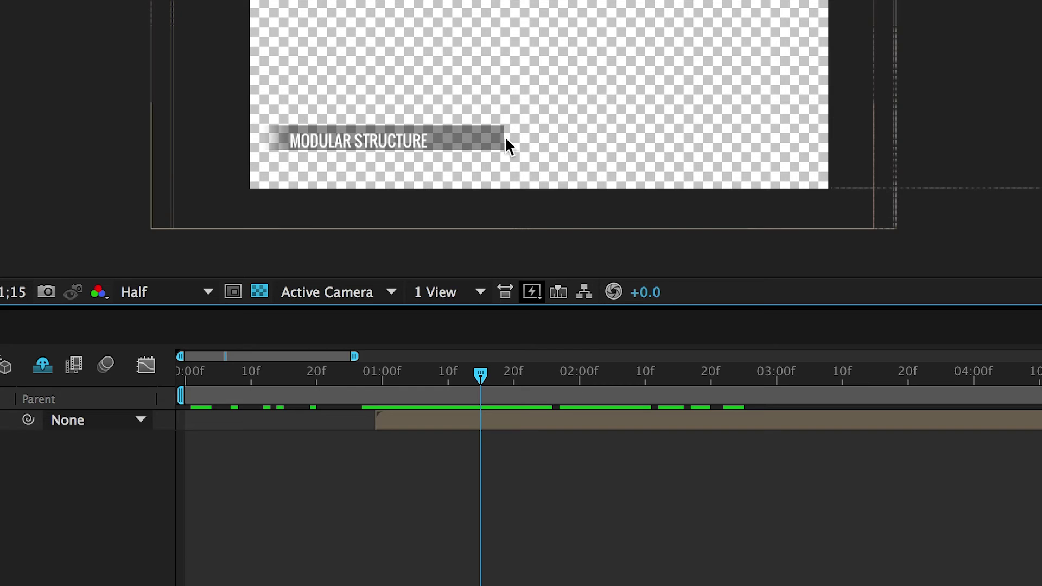
{"action": "left_click_drag", "start_coordinate": [478, 373], "coordinate": [382, 375]}
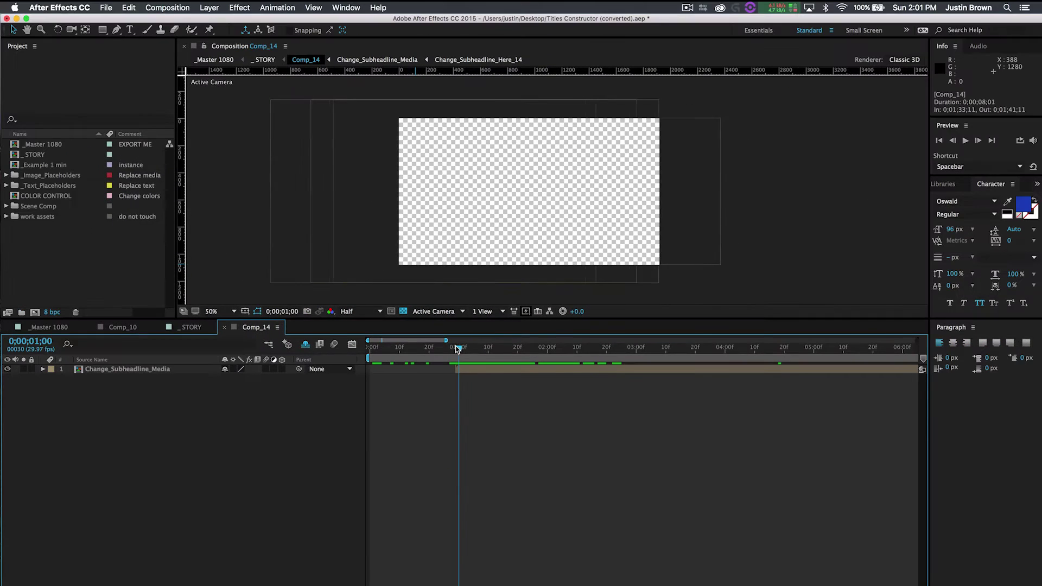
{"action": "left_click_drag", "start_coordinate": [458, 349], "coordinate": [560, 355]}
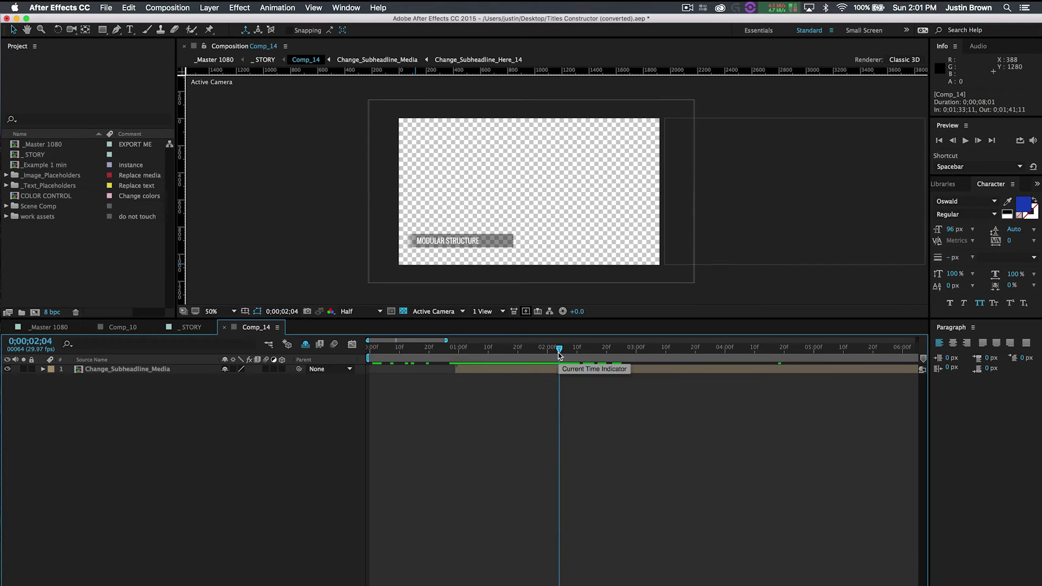
Open Change_Subheadline_Media, then its nested Change_Subheadline_Here_14, and replace the modular structure text with Awesome text
{"action": "double_click", "coordinate": [520, 374]}
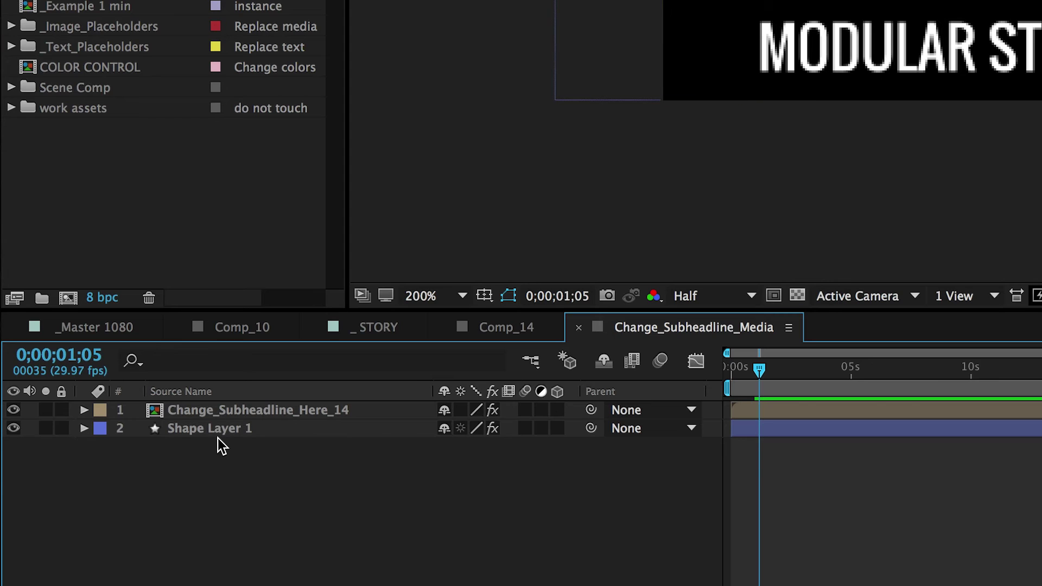
{"action": "double_click", "coordinate": [265, 410]}
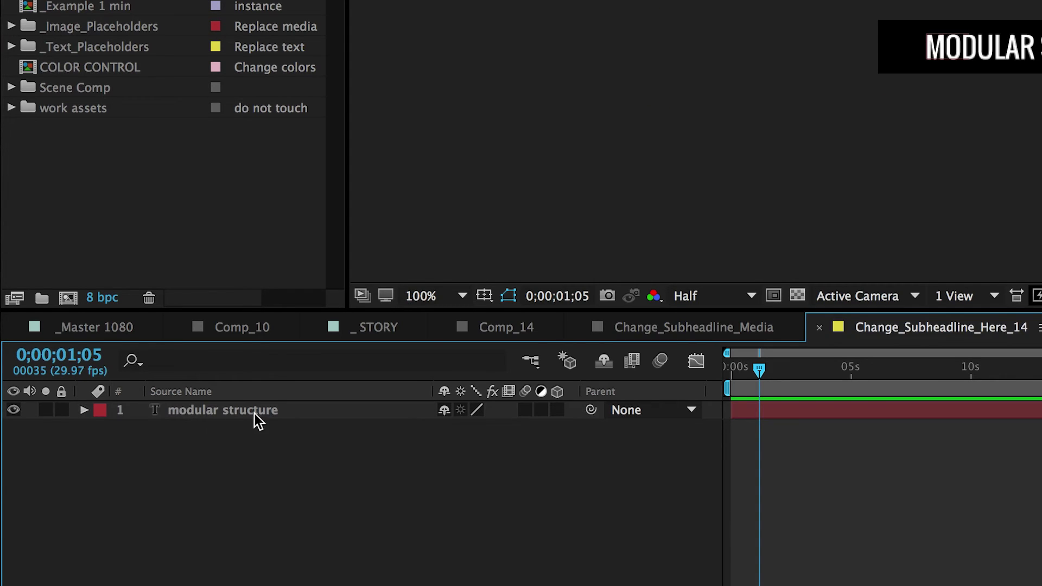
{"action": "left_click", "coordinate": [185, 417]}
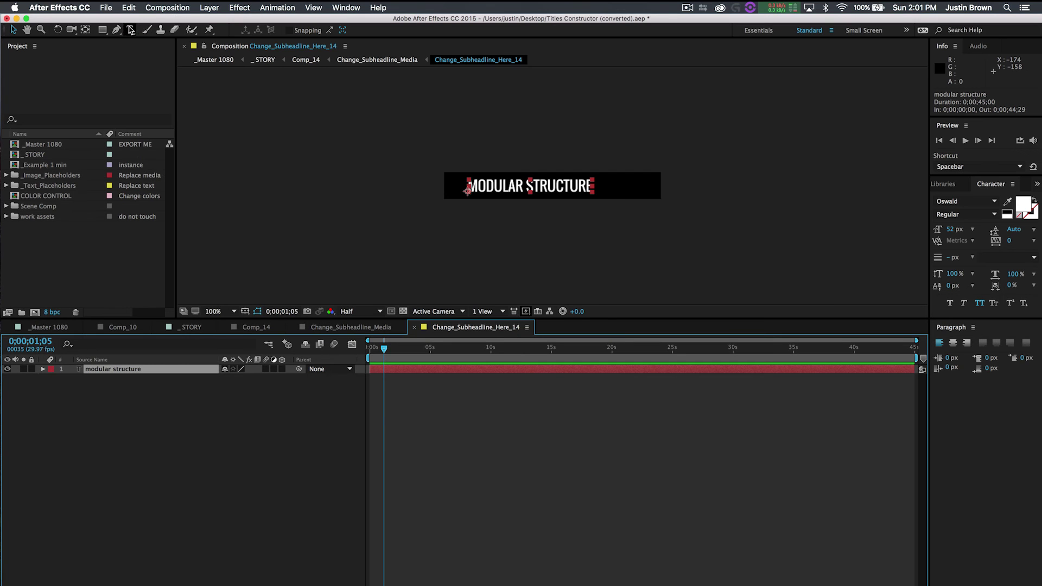
{"action": "left_click", "coordinate": [131, 30]}
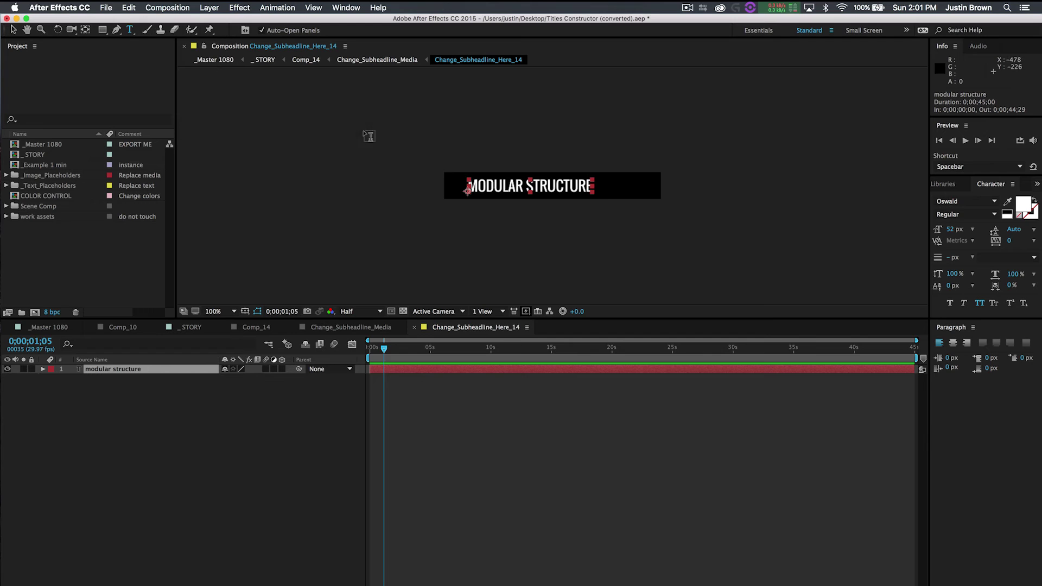
{"action": "left_click_drag", "start_coordinate": [466, 185], "coordinate": [630, 195]}
{"action": "type", "text": "Awesom"}
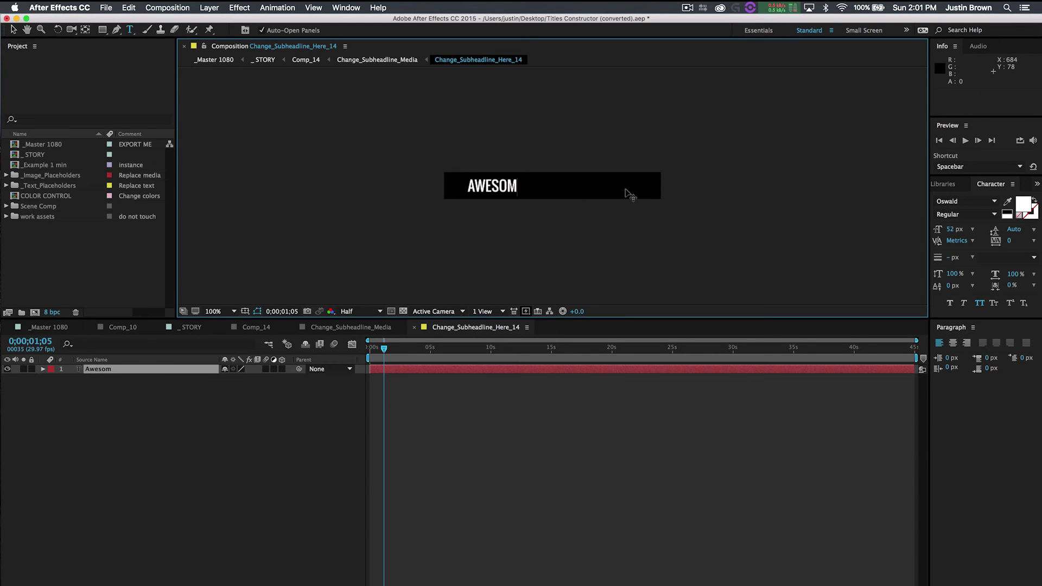
{"action": "type", "text": "e text"}
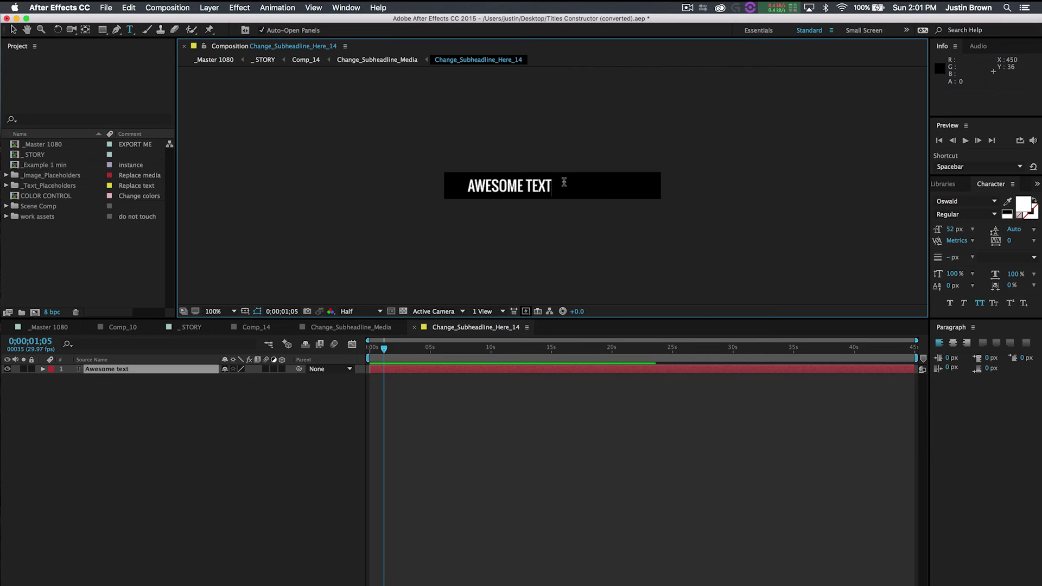
Shift the Awesome text layer horizontally by 182 px to roughly the middle of its frame
{"action": "left_click_drag", "start_coordinate": [559, 184], "coordinate": [474, 179]}
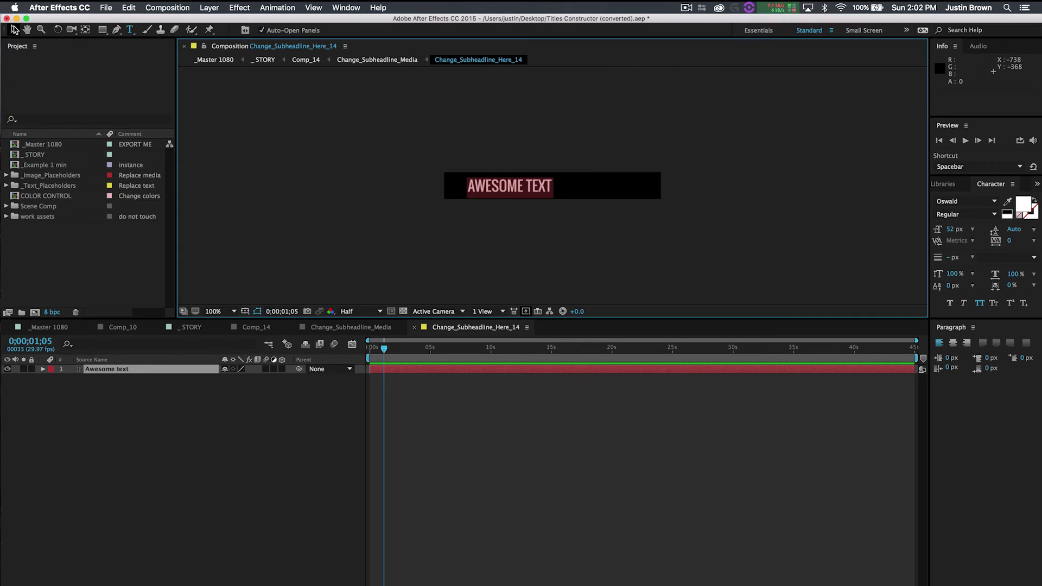
{"action": "left_click", "coordinate": [14, 30]}
{"action": "left_click_drag", "start_coordinate": [477, 180], "coordinate": [519, 182]}
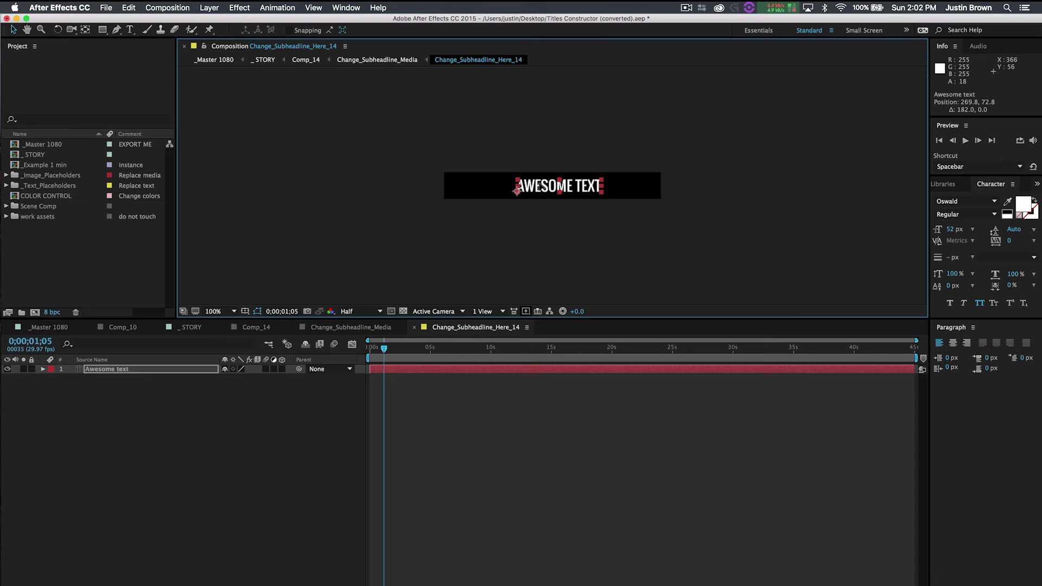
Check the Awesome text in its composition, return to Comp_14 and preview the subheadline's reveal up to about 2;21
{"action": "key", "text": "space"}
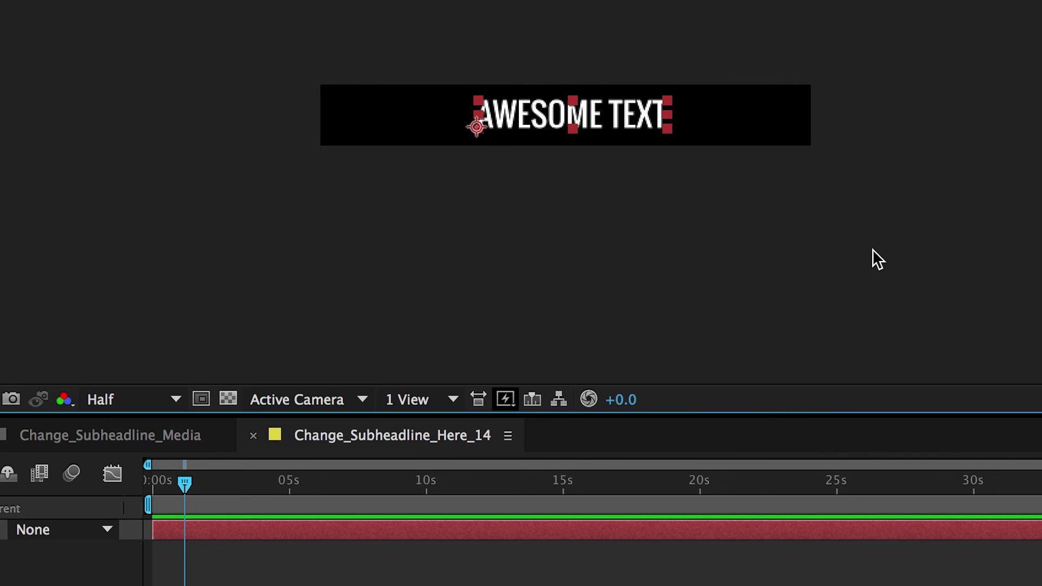
{"action": "left_click", "coordinate": [534, 328]}
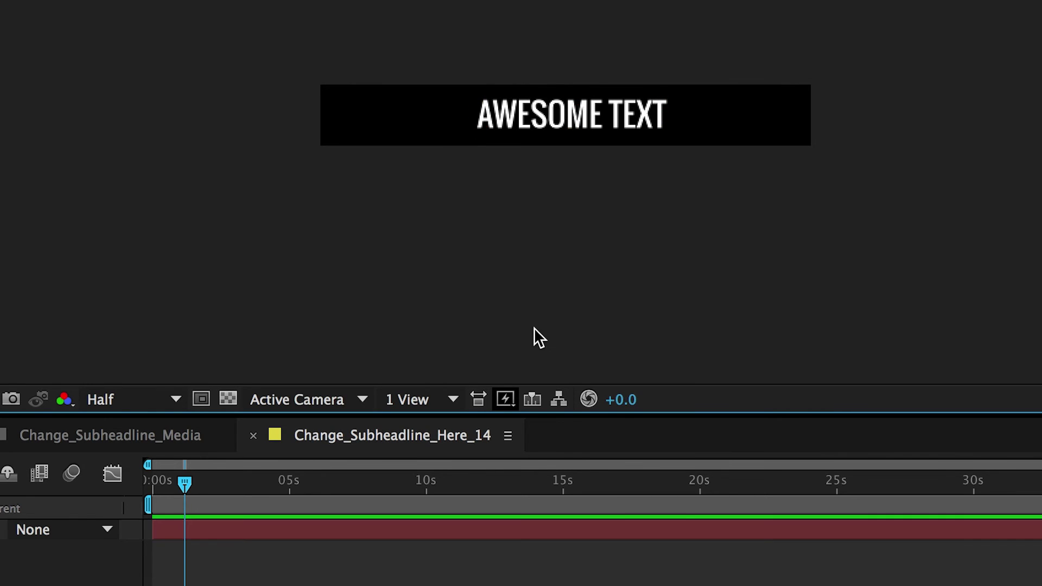
{"action": "left_click", "coordinate": [132, 433]}
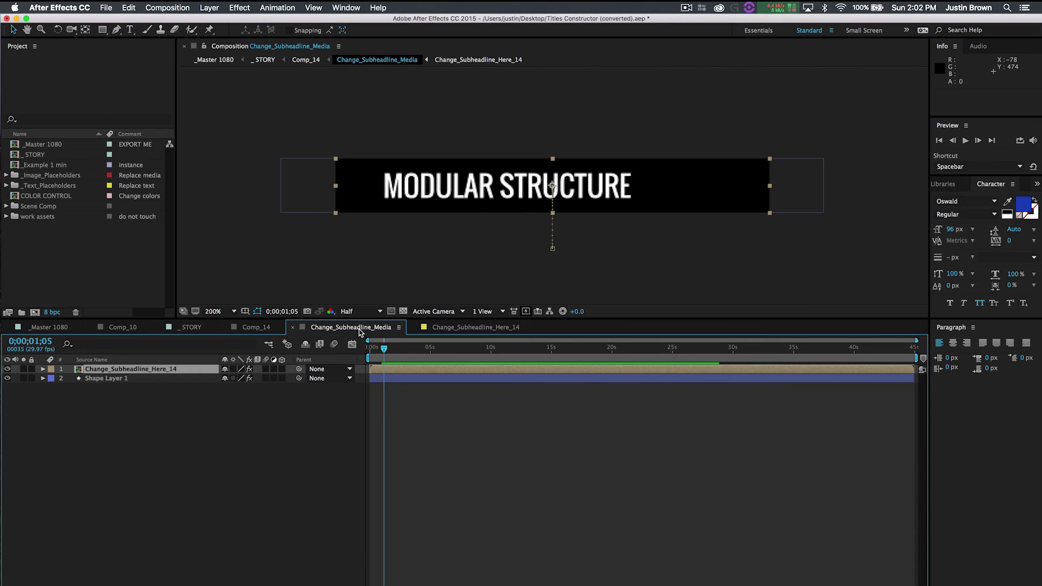
{"action": "left_click", "coordinate": [266, 328]}
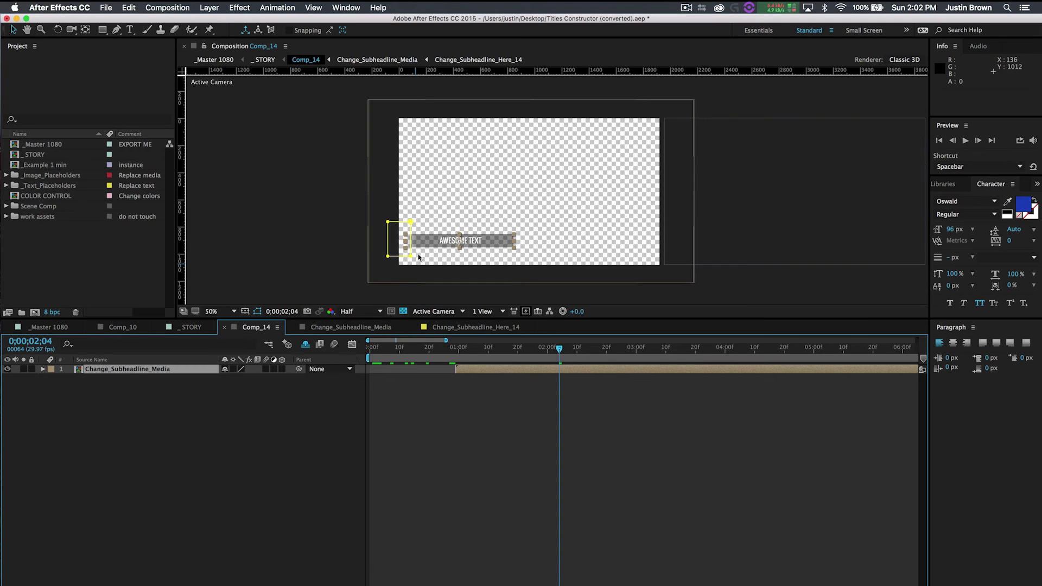
{"action": "left_click_drag", "start_coordinate": [455, 348], "coordinate": [506, 363]}
{"action": "key", "text": "space"}
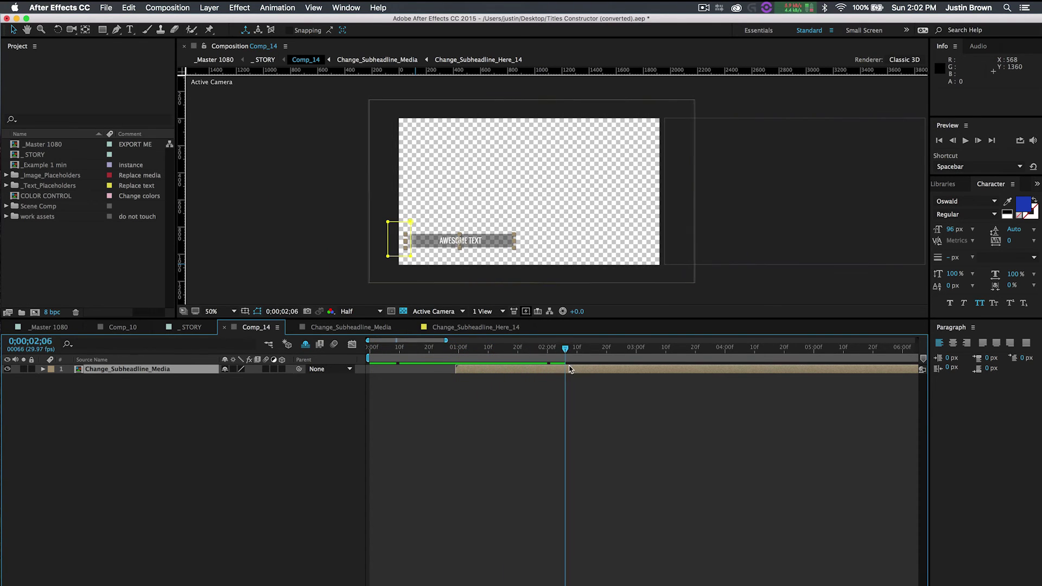
{"action": "left_click", "coordinate": [754, 288]}
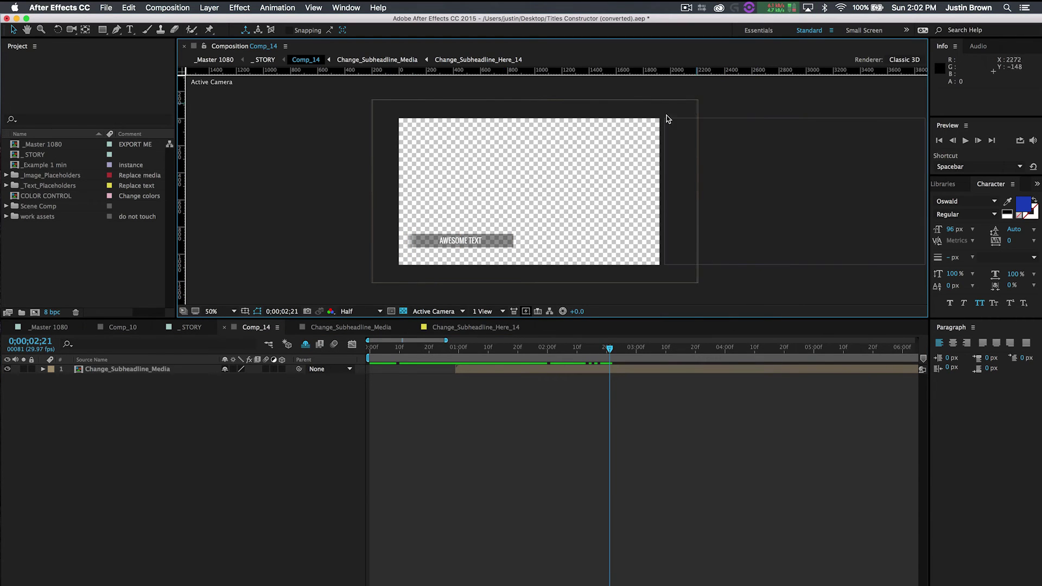
Show Comp_14's full duration from 0;00 and shorten its work area so that it ends at 0;00;10;00
{"action": "left_click_drag", "start_coordinate": [588, 354], "coordinate": [360, 371]}
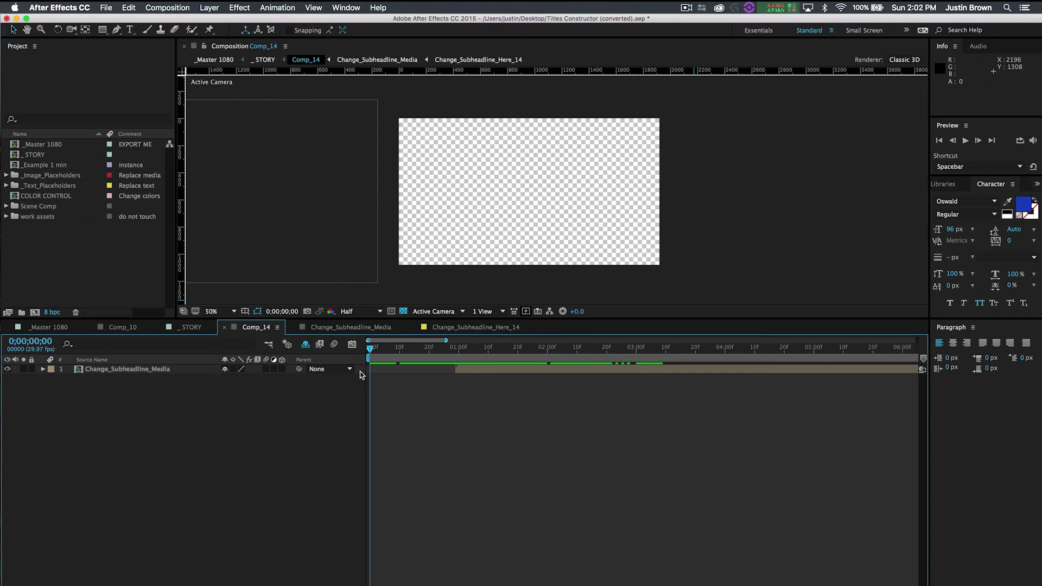
{"action": "key", "text": "minus"}
{"action": "key", "text": "minus"}
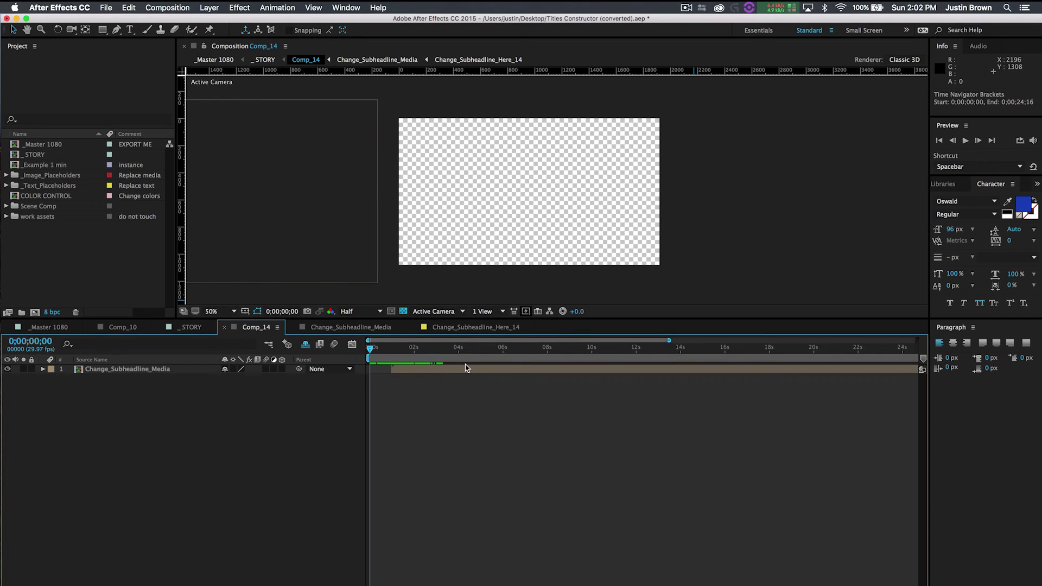
{"action": "key", "text": "minus"}
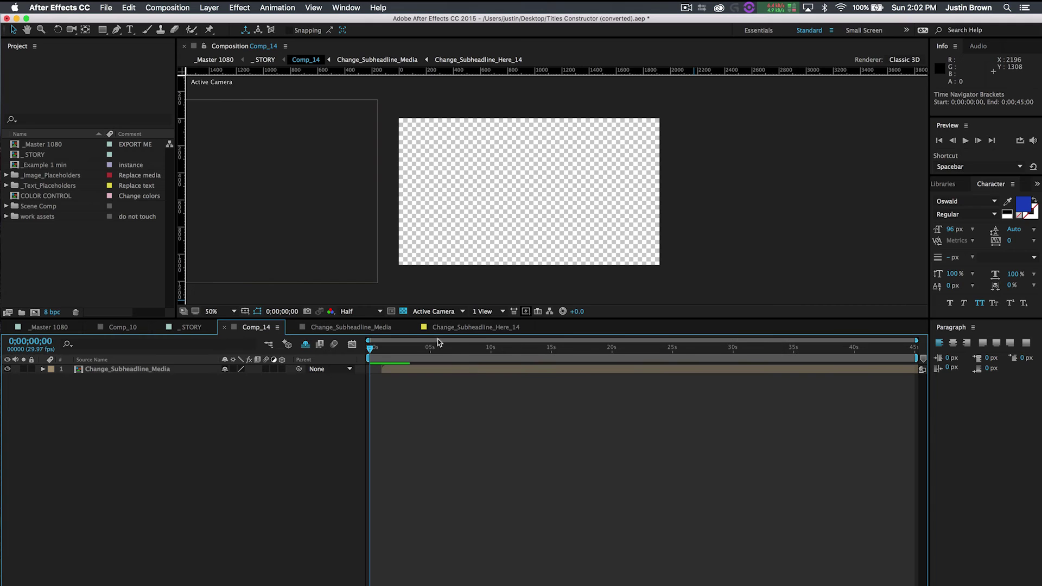
{"action": "left_click_drag", "start_coordinate": [372, 348], "coordinate": [491, 346]}
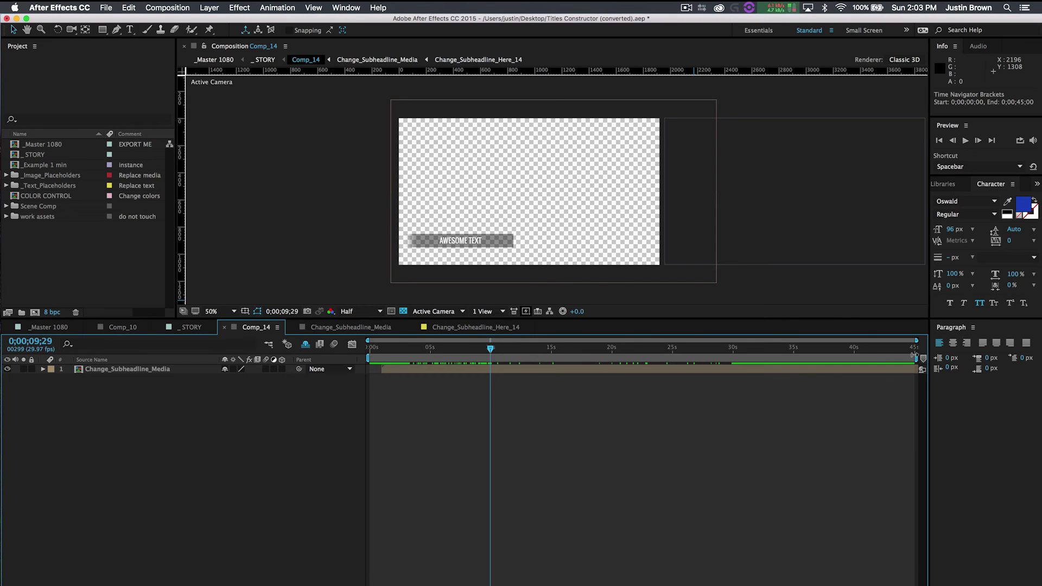
{"action": "left_click_drag", "start_coordinate": [915, 356], "coordinate": [490, 329]}
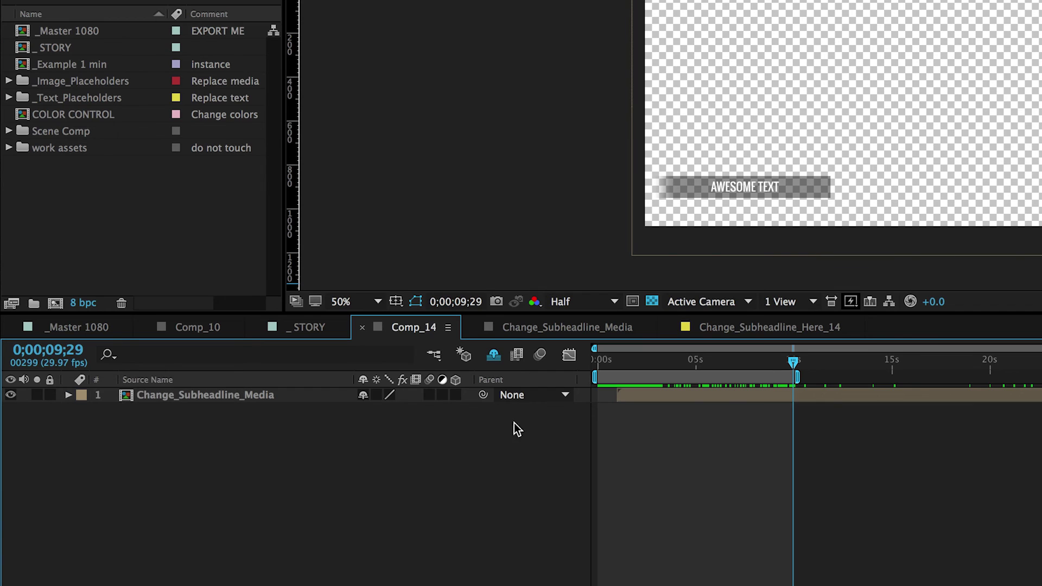
{"action": "left_click_drag", "start_coordinate": [744, 358], "coordinate": [641, 359]}
{"action": "left_click_drag", "start_coordinate": [424, 348], "coordinate": [447, 350]}
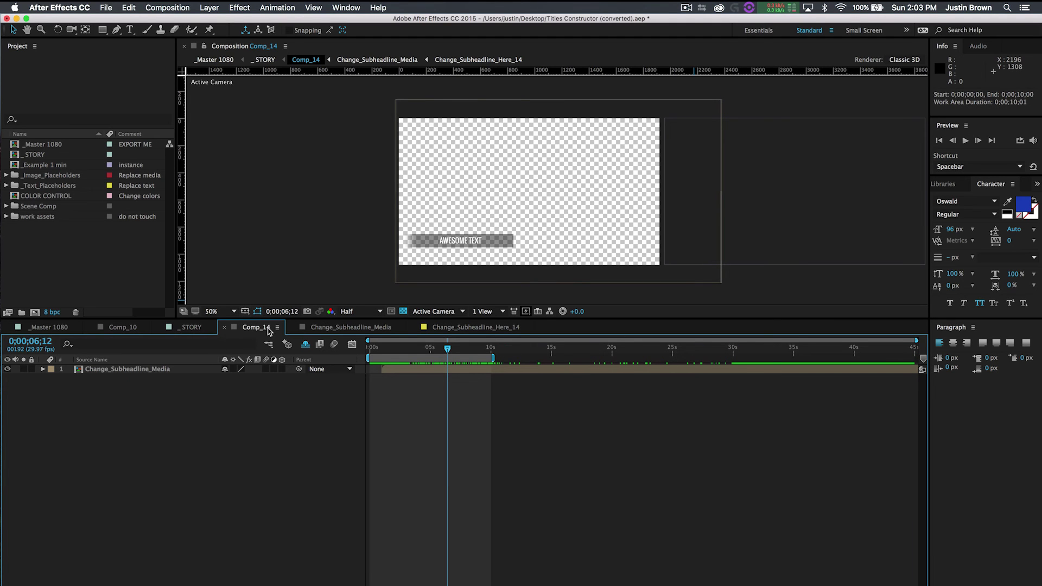
Add Comp_14 to the render queue and set its output module to Lossless with Alpha
{"action": "left_click", "coordinate": [168, 7]}
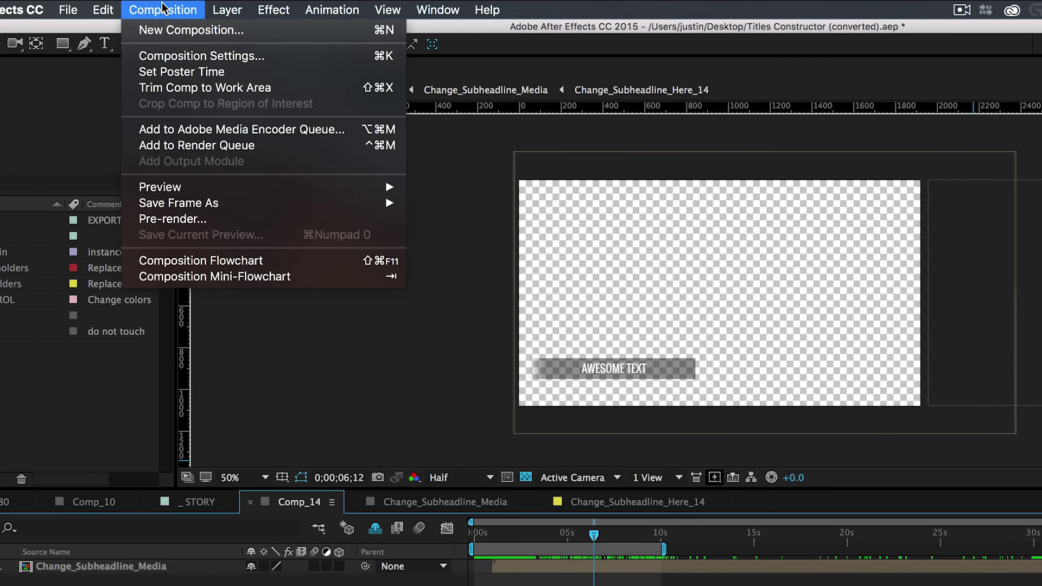
{"action": "left_click", "coordinate": [173, 148]}
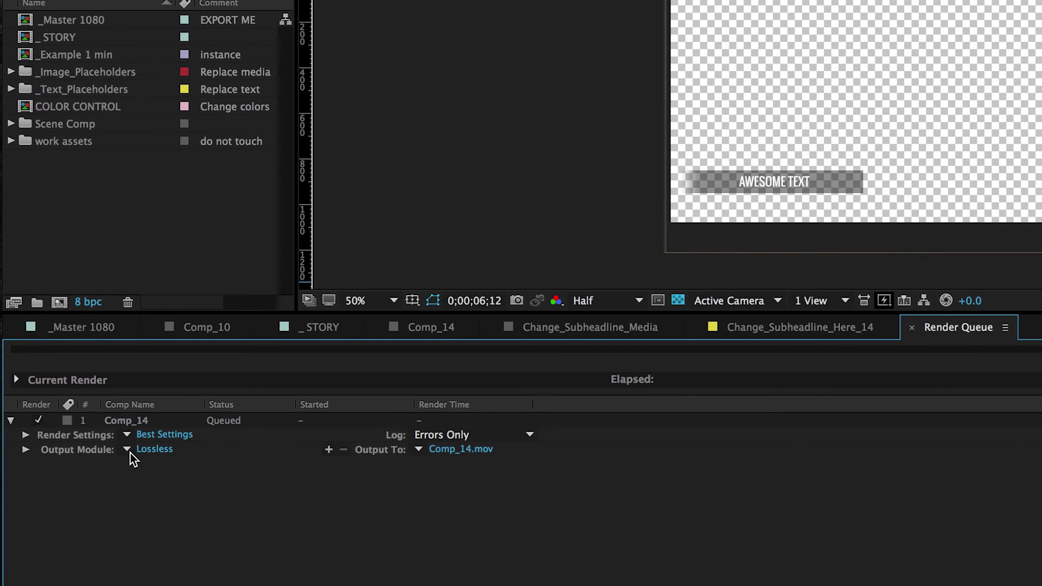
{"action": "left_click", "coordinate": [129, 453]}
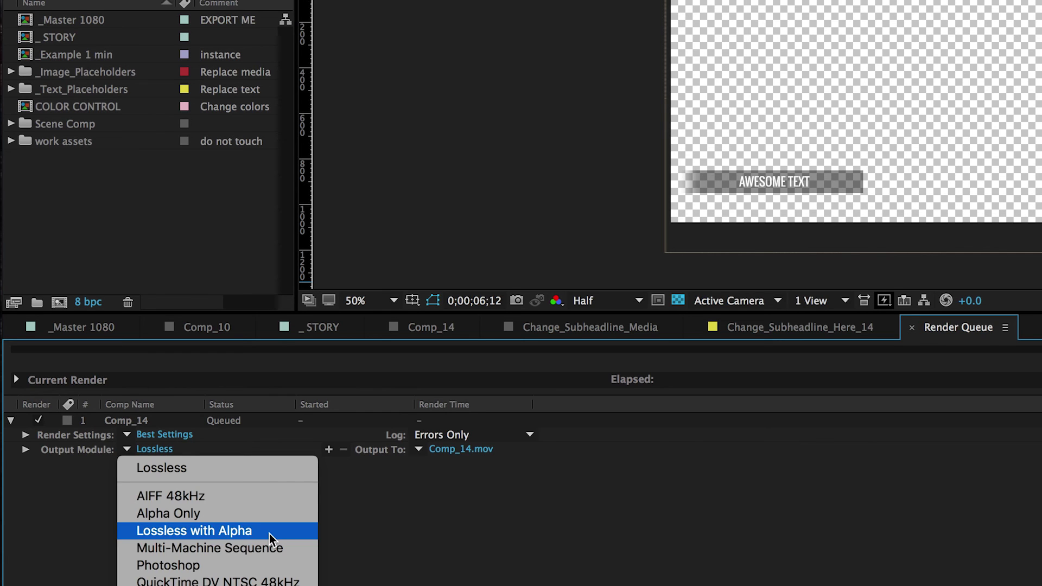
{"action": "left_click", "coordinate": [239, 530]}
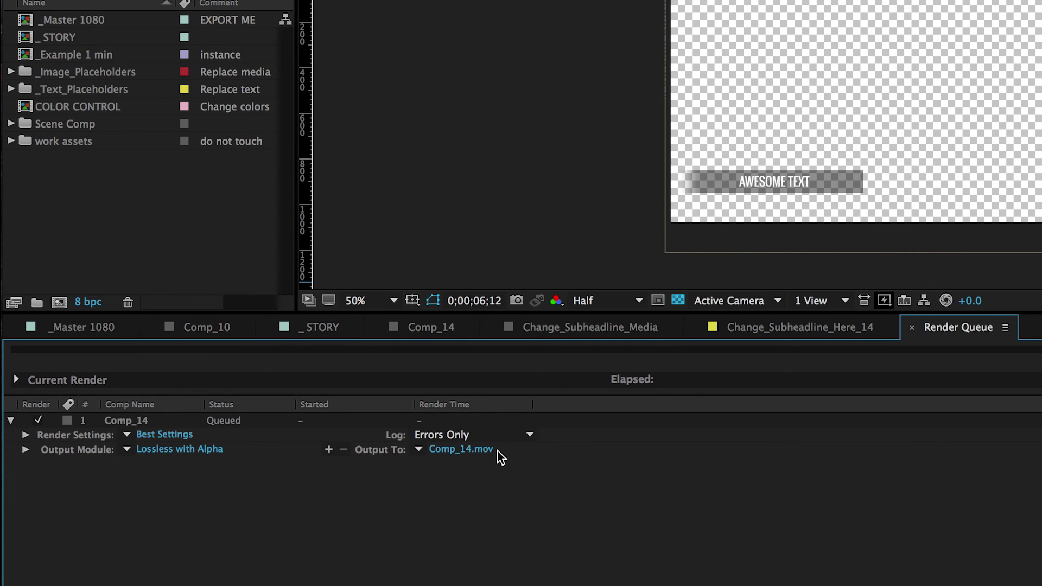
Set the render output to Comp_14.mov on the Desktop in QuickTime format and start the render
{"action": "left_click", "coordinate": [458, 449]}
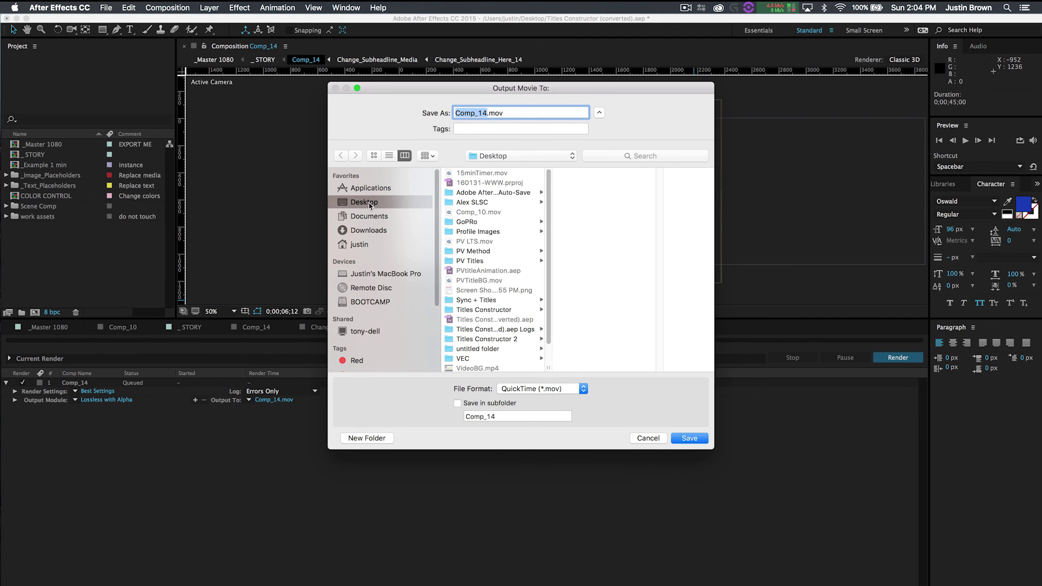
{"action": "left_click", "coordinate": [688, 438]}
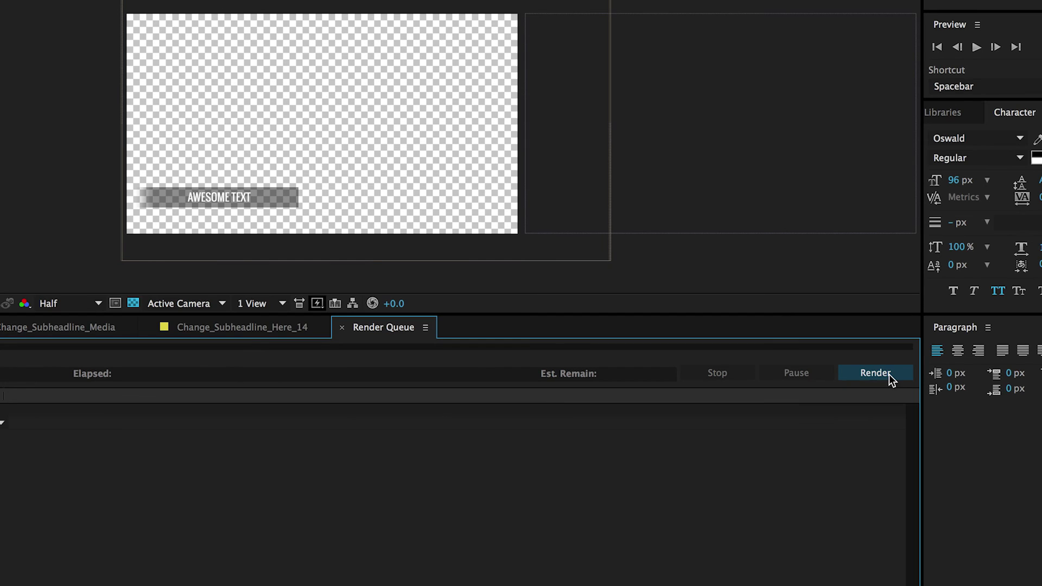
{"action": "left_click", "coordinate": [889, 374]}
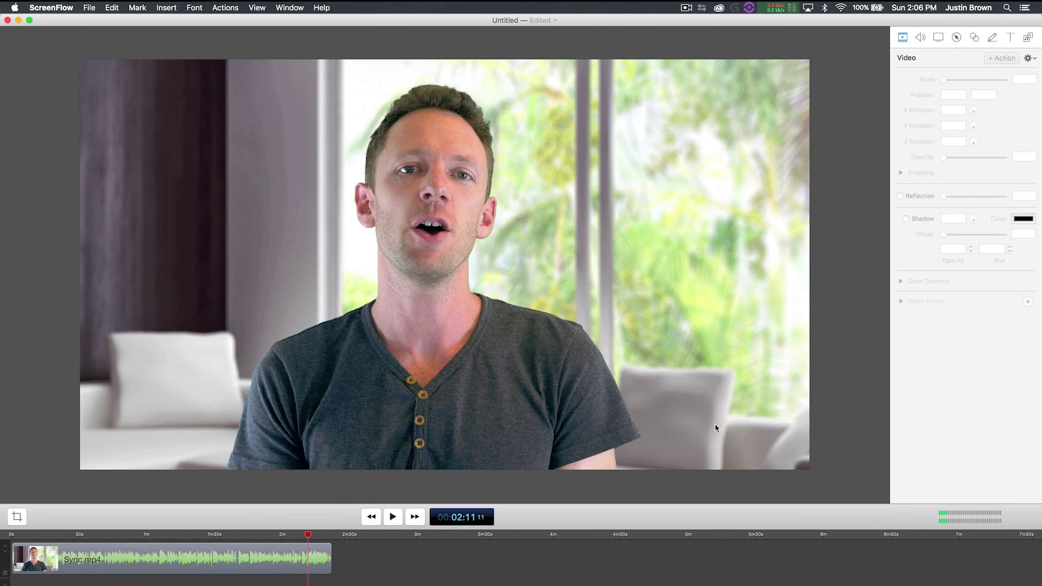
In ScreenFlow, import the rendered Comp_14.mov from the Desktop into the media library
{"action": "left_click", "coordinate": [1029, 38]}
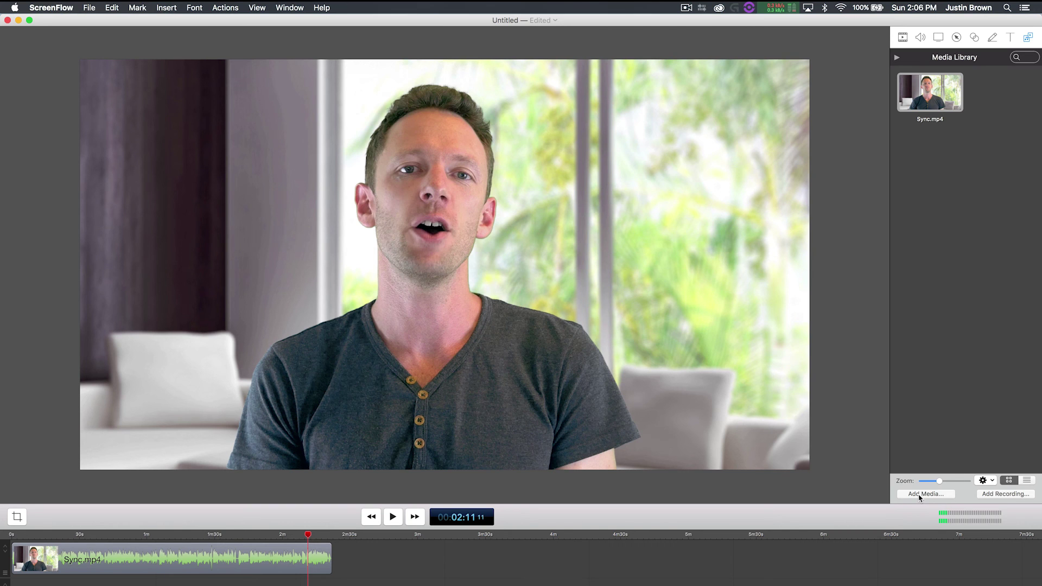
{"action": "left_click", "coordinate": [920, 495]}
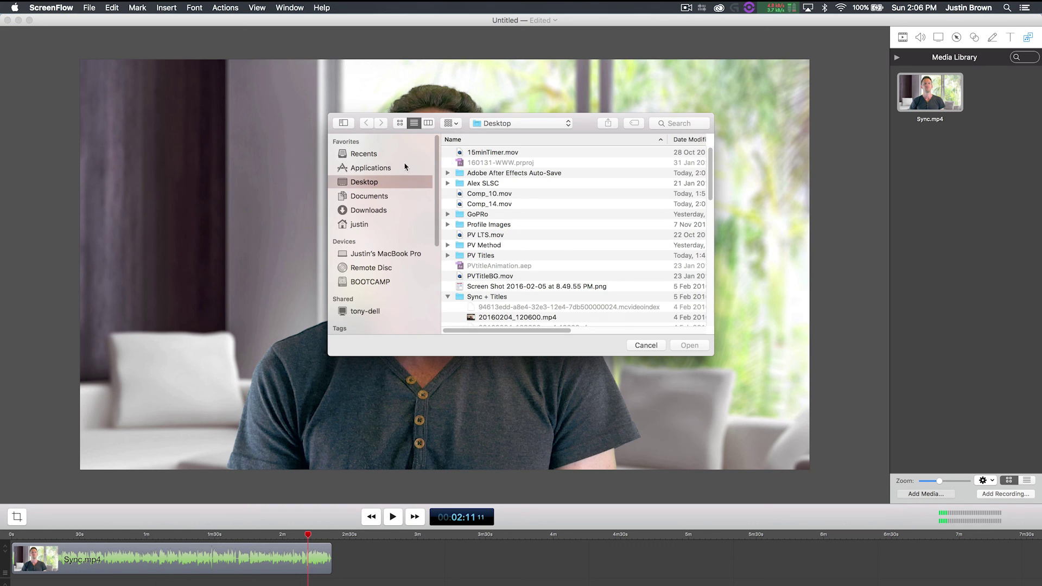
{"action": "left_click", "coordinate": [498, 203]}
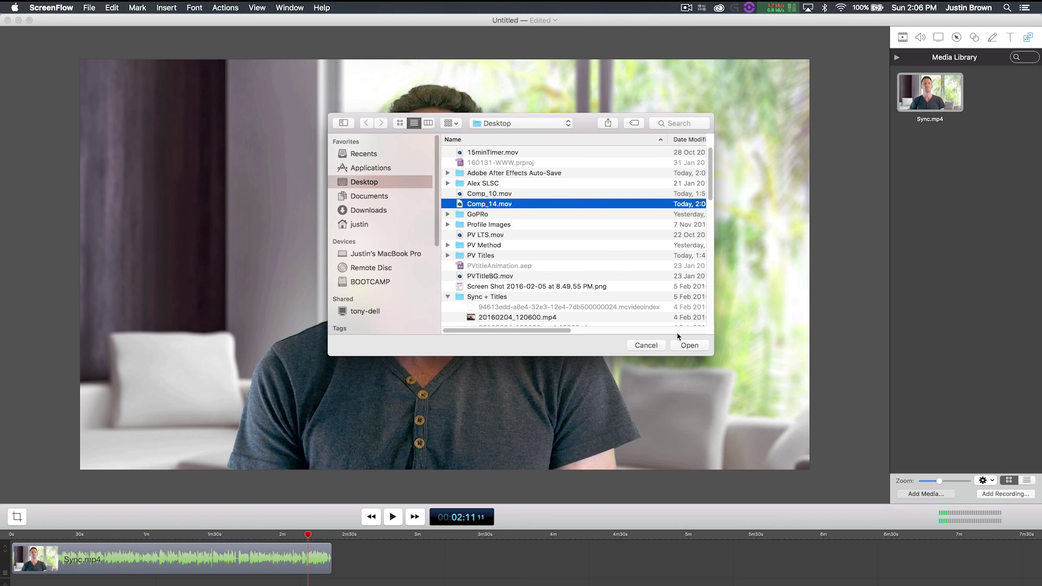
{"action": "left_click", "coordinate": [686, 346]}
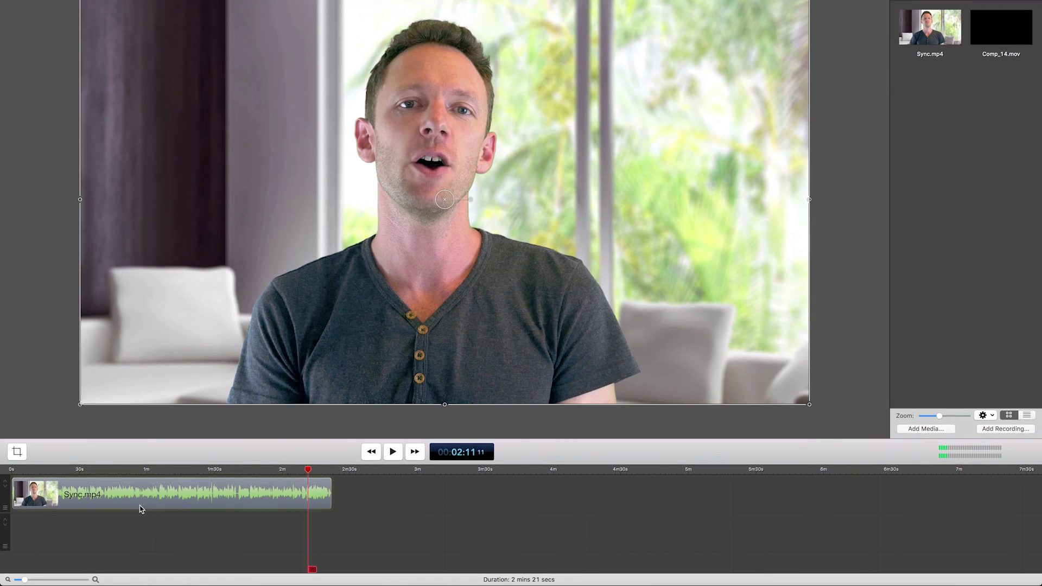
Move the Sync.mp4 clip down one track and place Comp_14.mov above it starting at about 2:13
{"action": "left_click_drag", "start_coordinate": [140, 509], "coordinate": [140, 521]}
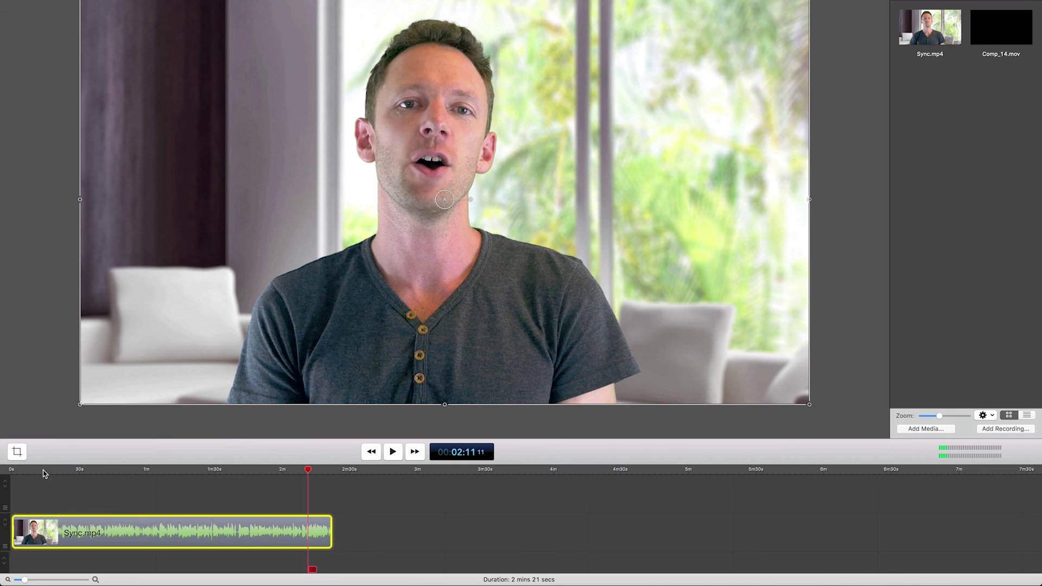
{"action": "left_click", "coordinate": [1030, 38]}
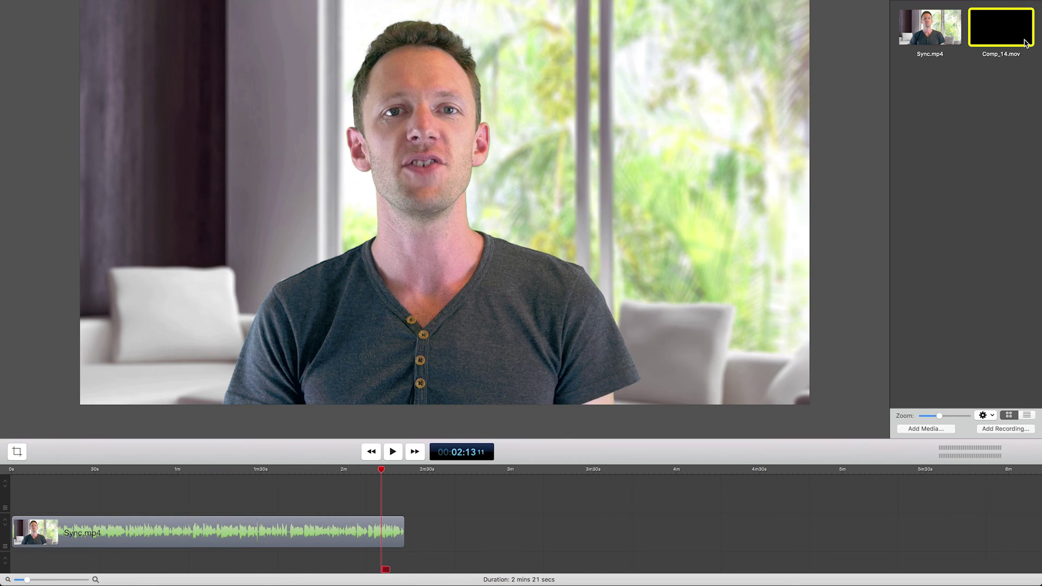
{"action": "left_click_drag", "start_coordinate": [1025, 43], "coordinate": [387, 505]}
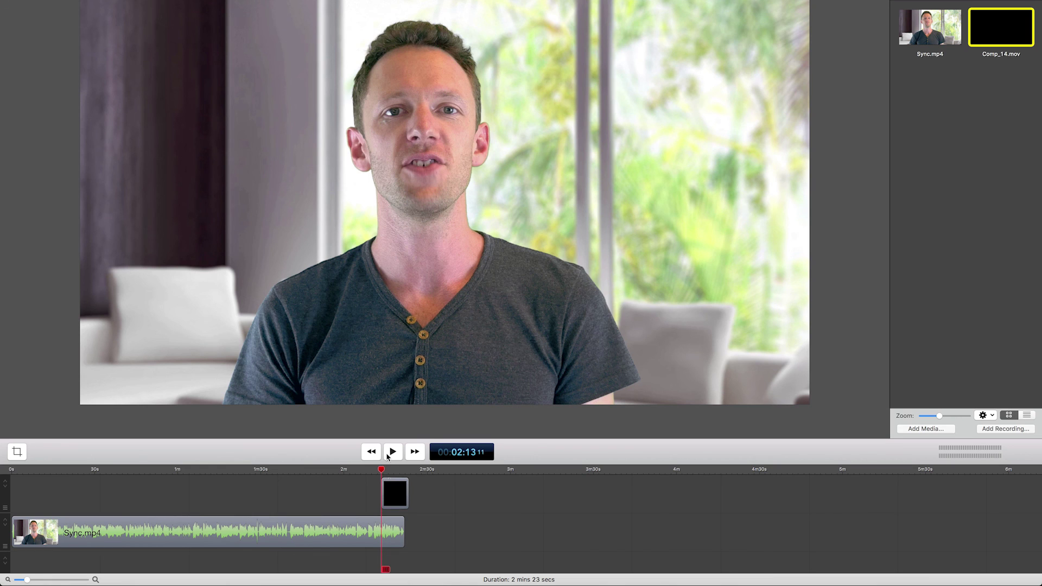
Examine the Comp_14.mov title overlaid on the talking-head video from 2:13 to about 2:16
{"action": "key", "text": "super+equal"}
{"action": "key", "text": "super+equal"}
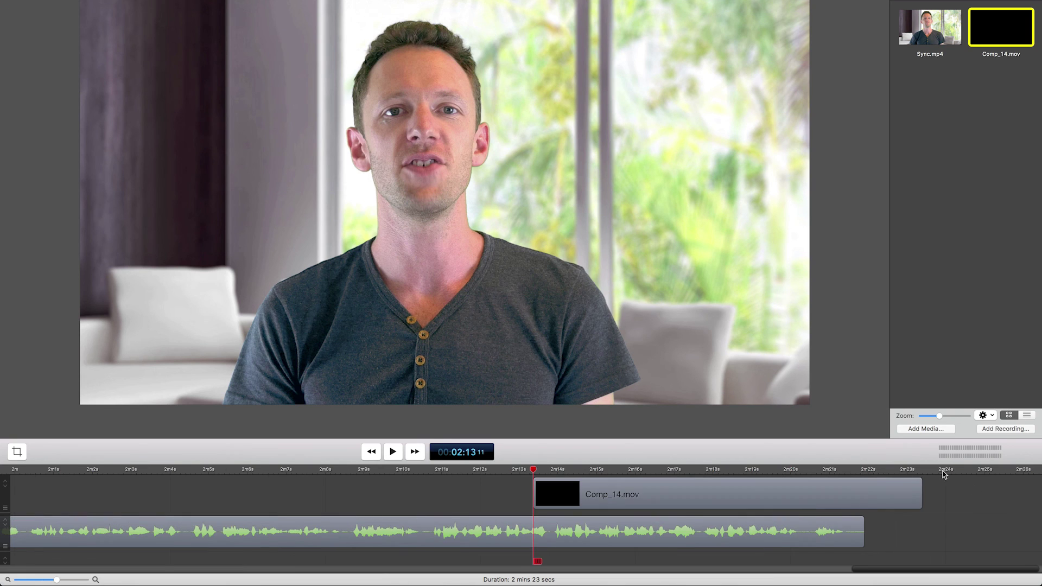
{"action": "left_click_drag", "start_coordinate": [535, 471], "coordinate": [658, 465]}
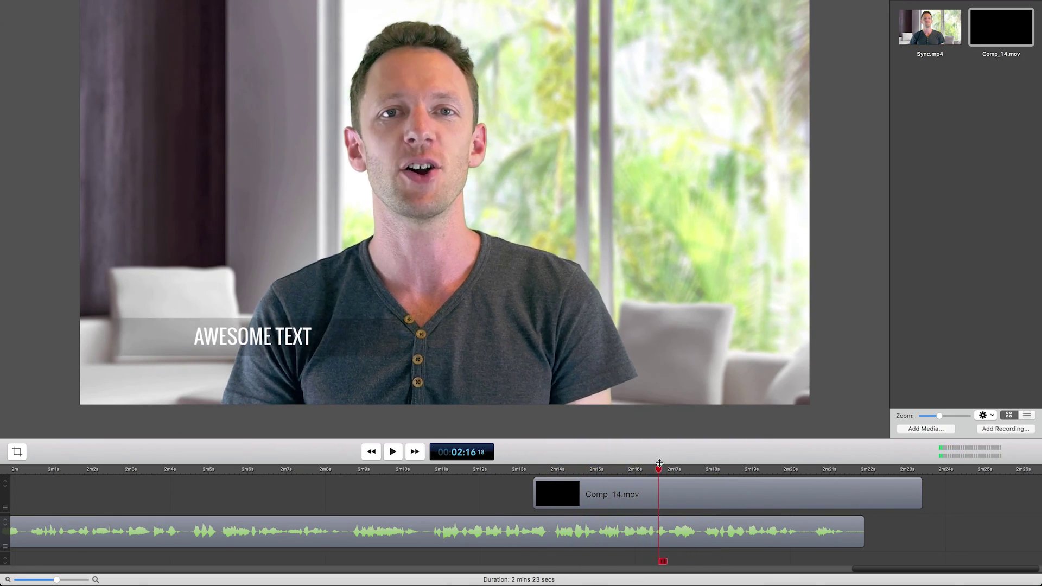